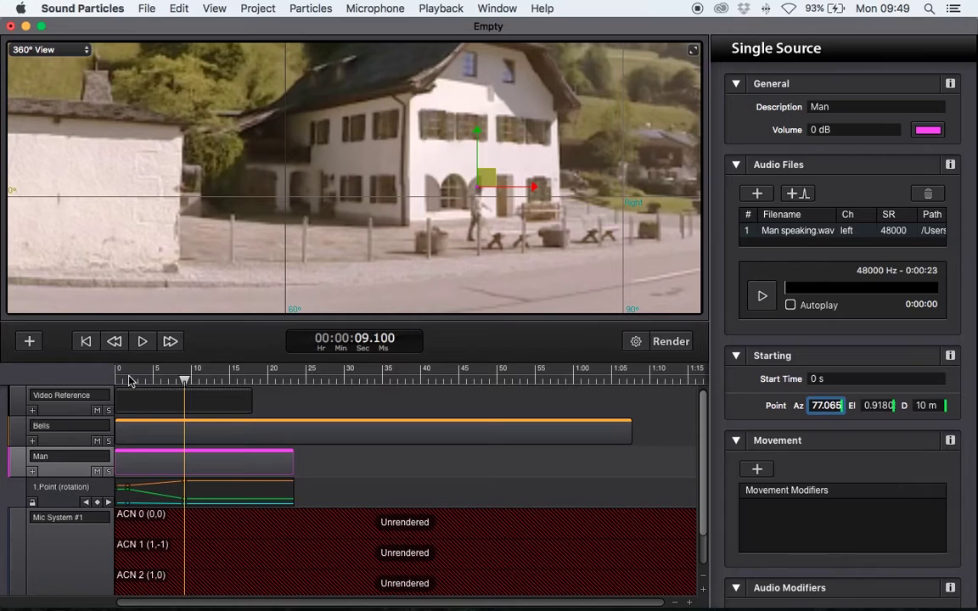
# Play the scene with the moving Man source, and move the Bells source onto the church tower in the 360° view
pyautogui.click(115, 341)
pyautogui.click(143, 341)
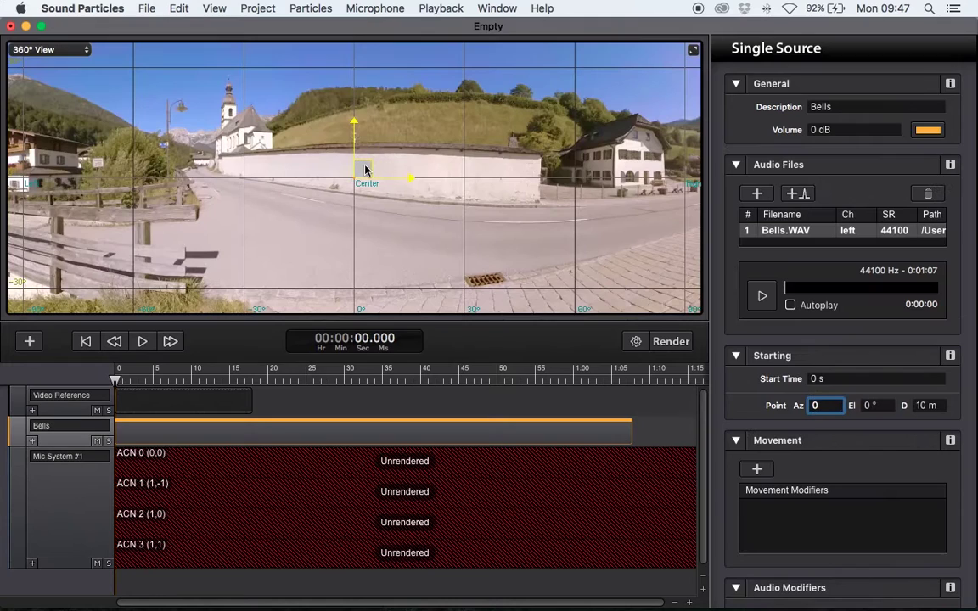
pyautogui.moveTo(365, 170)
pyautogui.mouseDown()
pyautogui.moveTo(393, 138)
pyautogui.moveTo(395, 115)
pyautogui.moveTo(365, 164)
pyautogui.moveTo(388, 150)
pyautogui.moveTo(308, 124)
pyautogui.moveTo(366, 177)
pyautogui.moveTo(242, 101)
pyautogui.mouseUp()
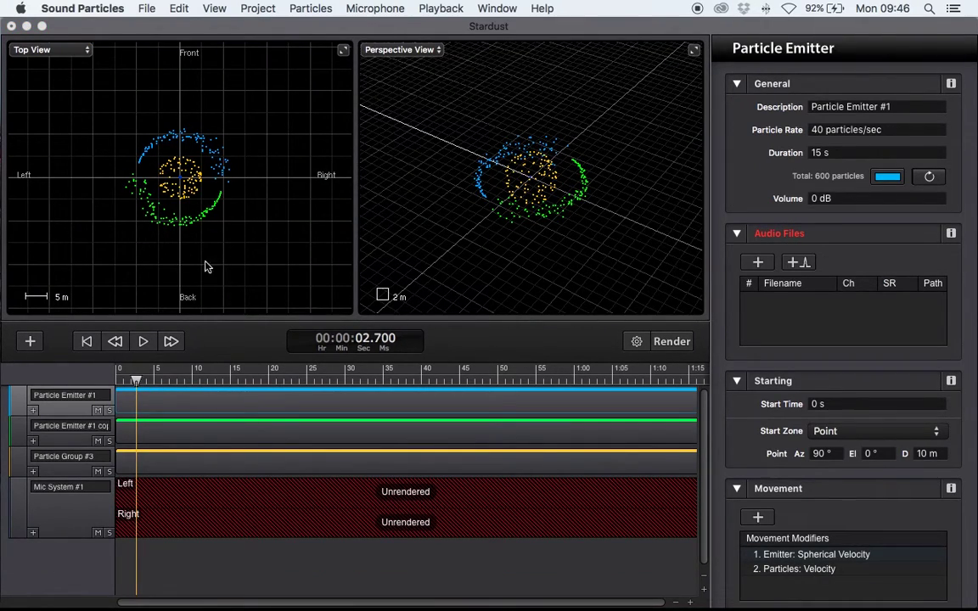
# Play the Stardust scene and examine the particle motion around the centre in the Perspective View
pyautogui.click(144, 341)
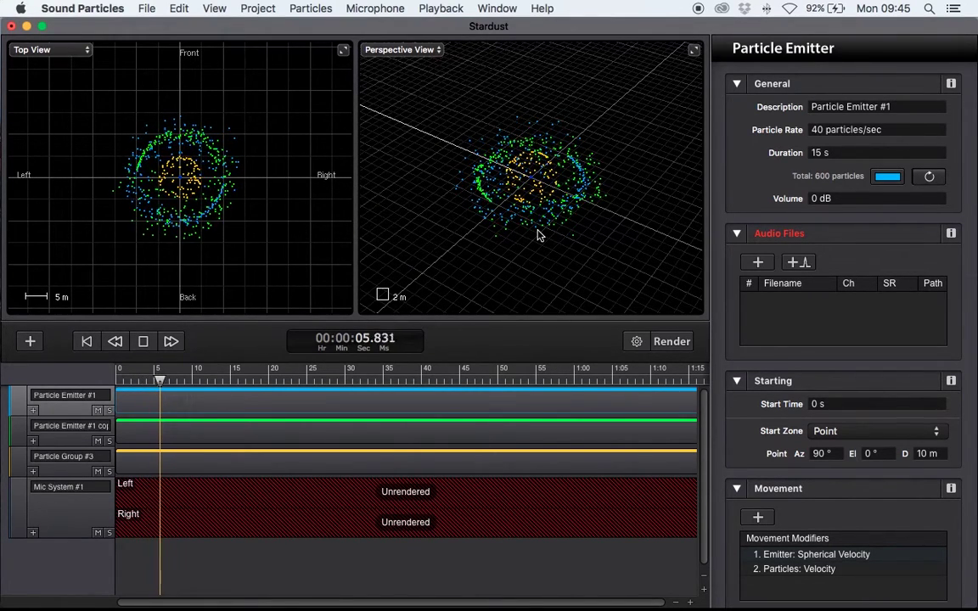
pyautogui.scroll(5, 544, 238)
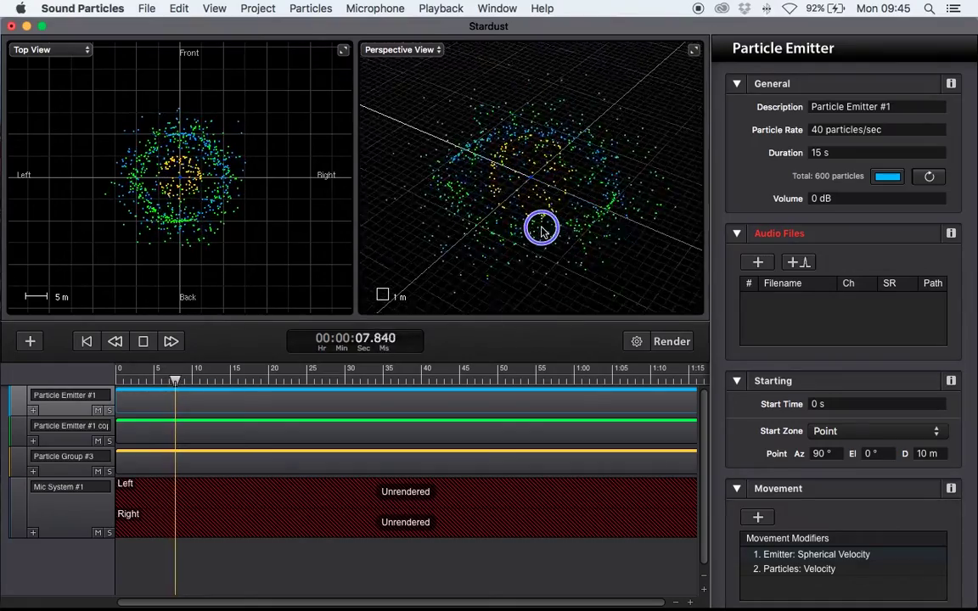
pyautogui.scroll(-3, 542, 234)
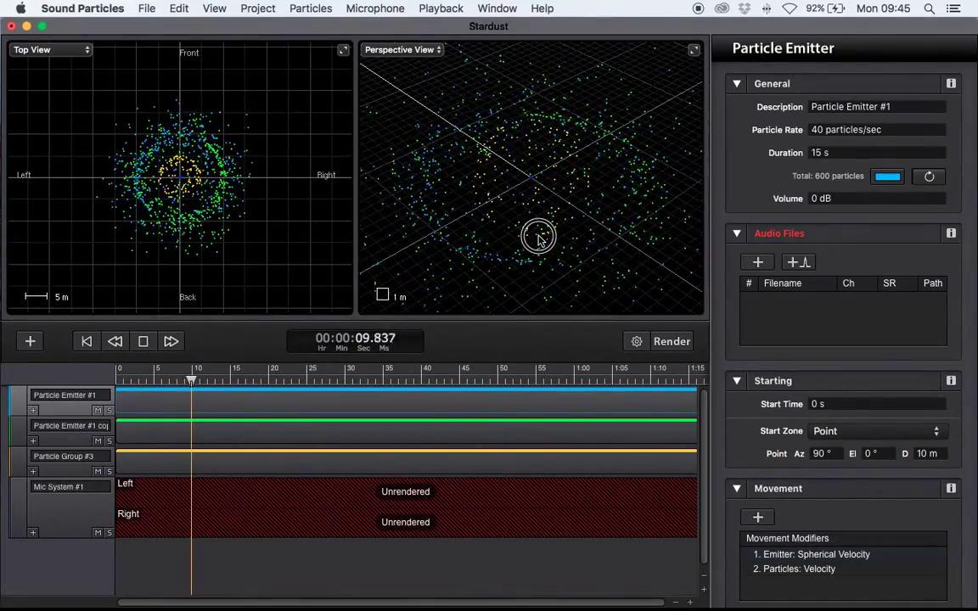
pyautogui.moveTo(541, 236); pyautogui.dragTo(536, 253)
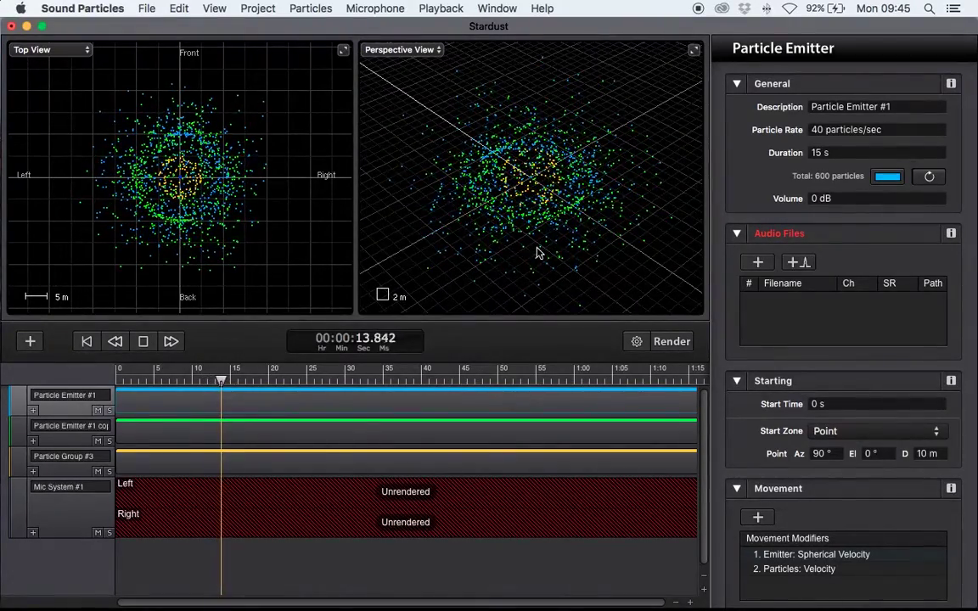
pyautogui.click(143, 340)
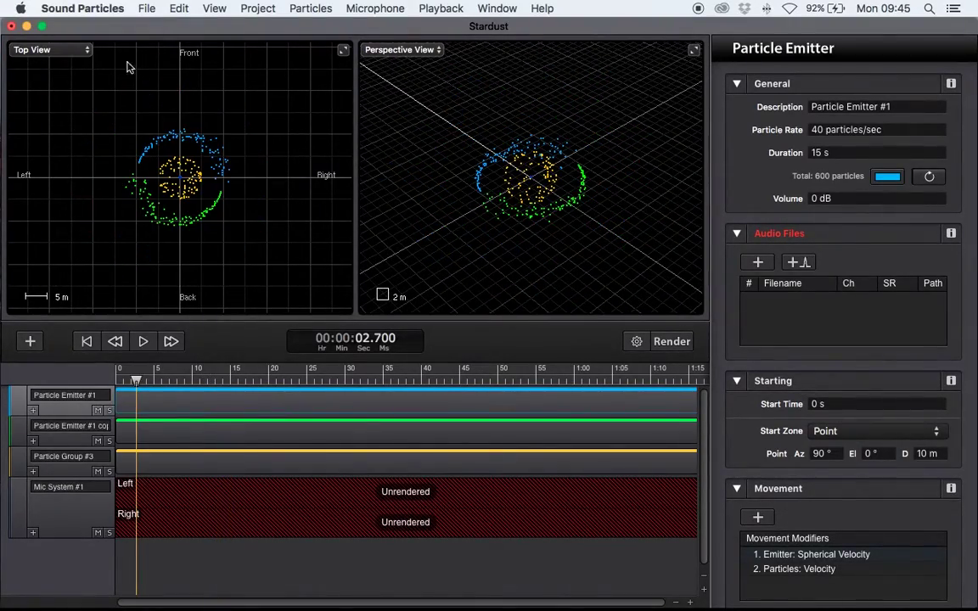
# Create a new project from the Empty template with the Stereo (MS) format
pyautogui.click(146, 9)
pyautogui.click(407, 168)
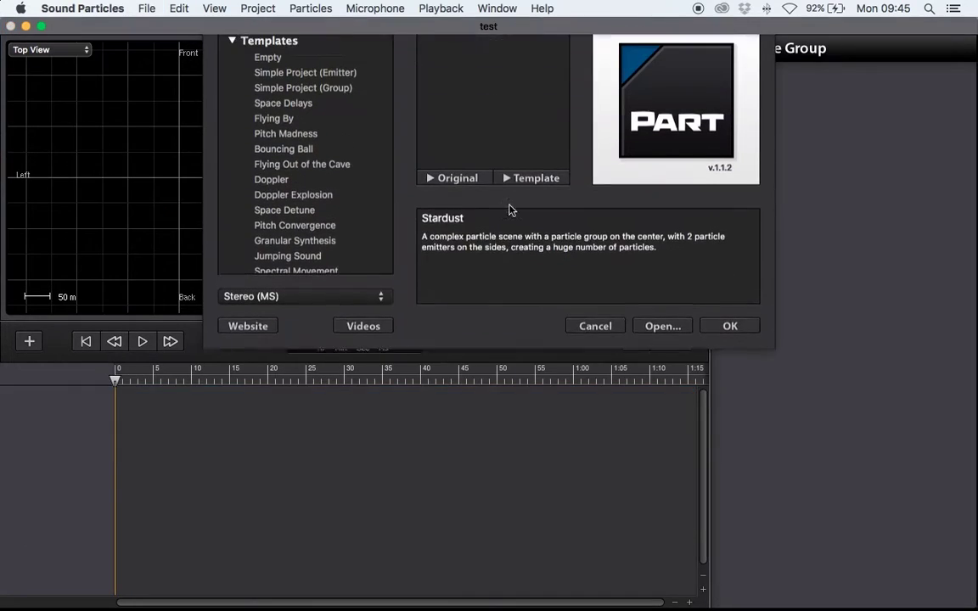
pyautogui.click(327, 110)
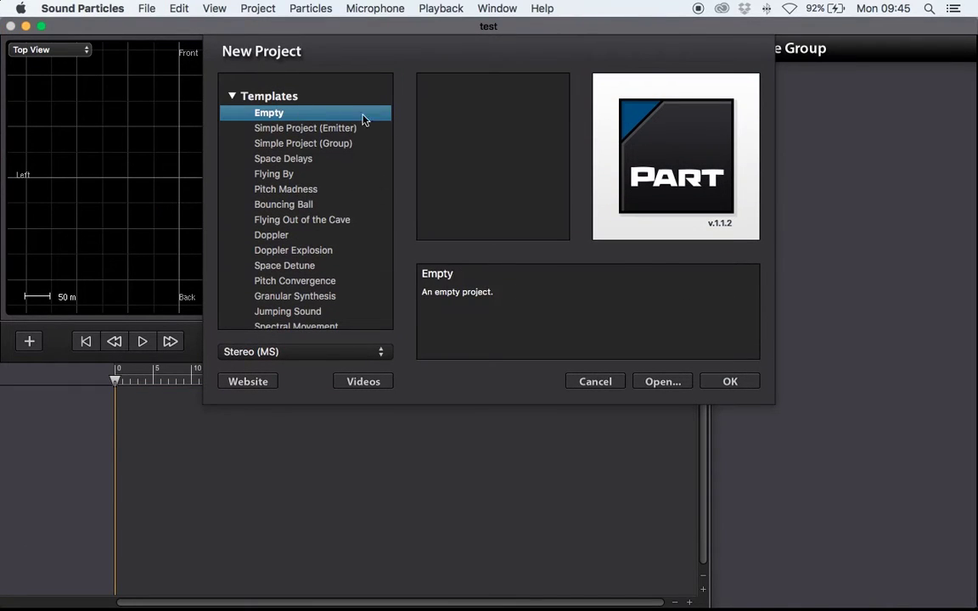
pyautogui.click(731, 382)
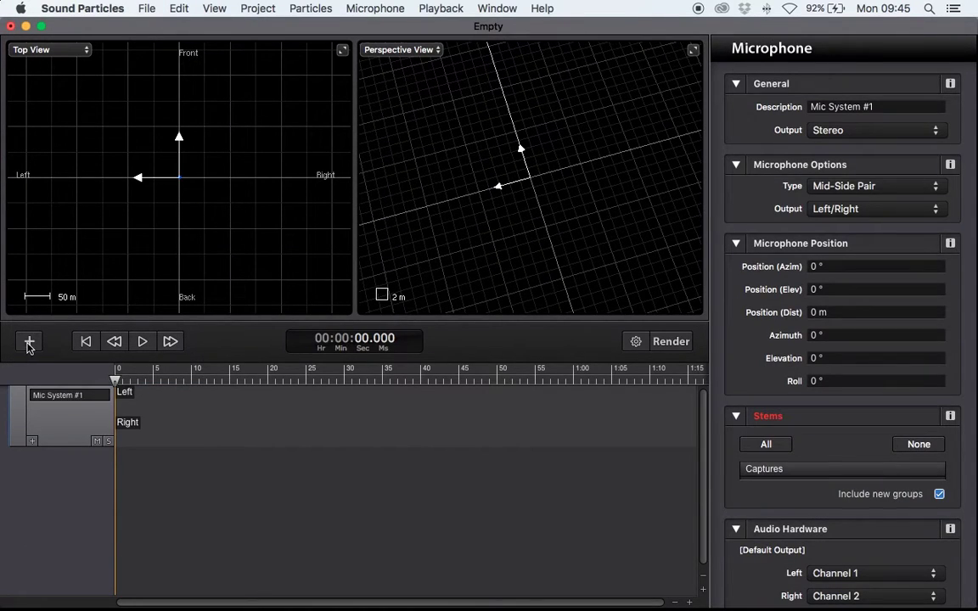
# Import the entire VR Demo.mp4 video with its audio as the project's video reference
pyautogui.click(29, 340)
pyautogui.click(77, 438)
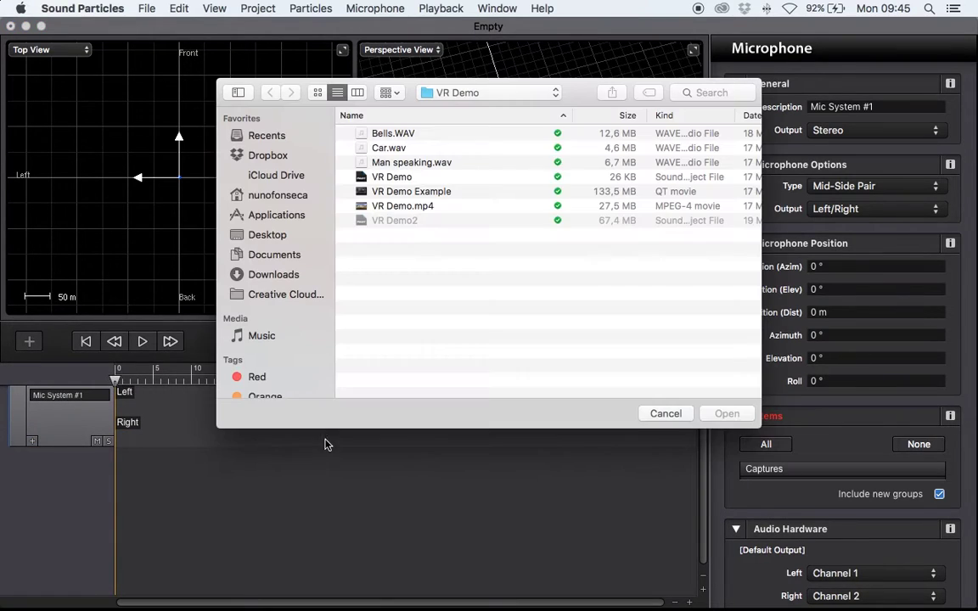
pyautogui.click(399, 206)
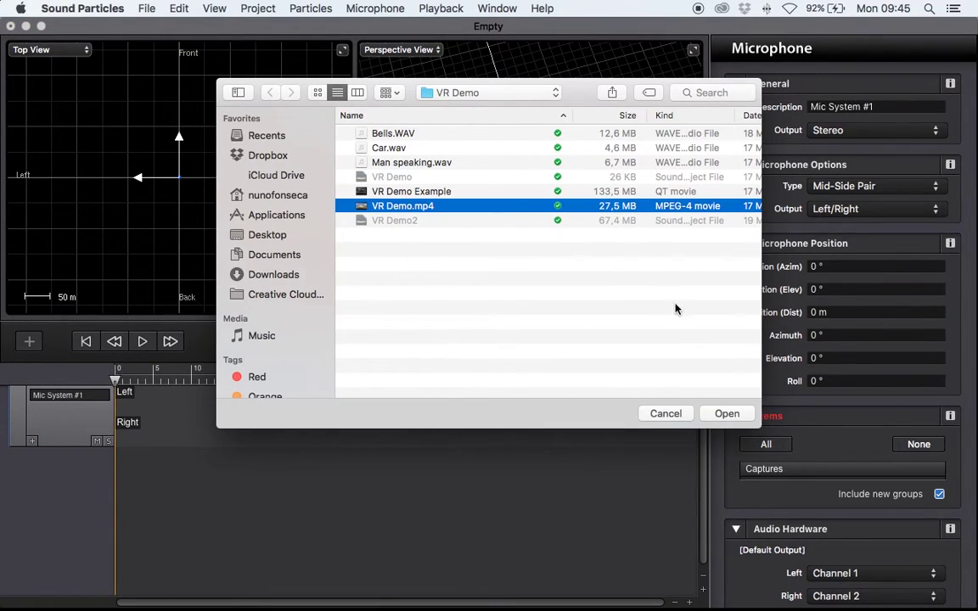
pyautogui.click(718, 415)
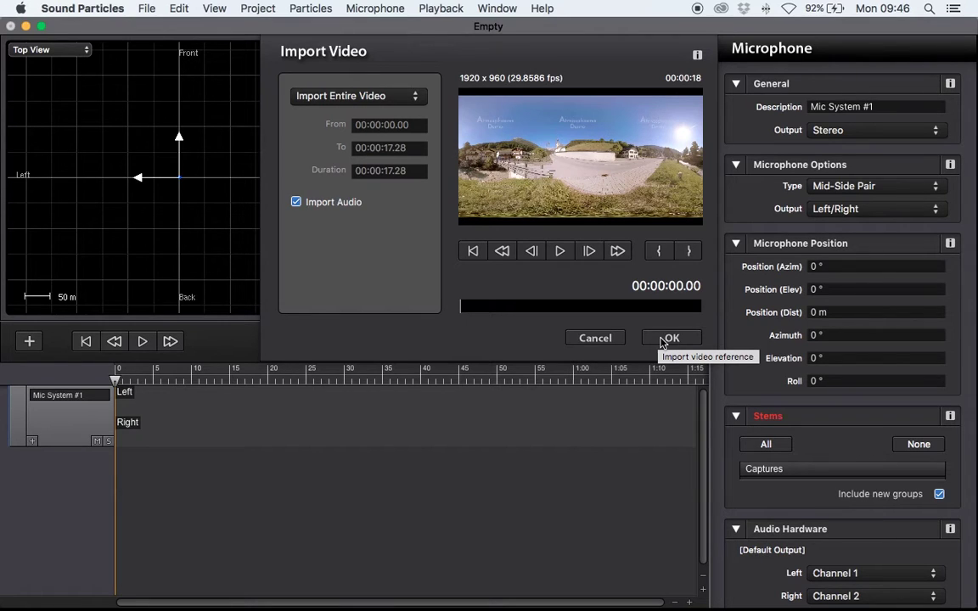
pyautogui.click(666, 338)
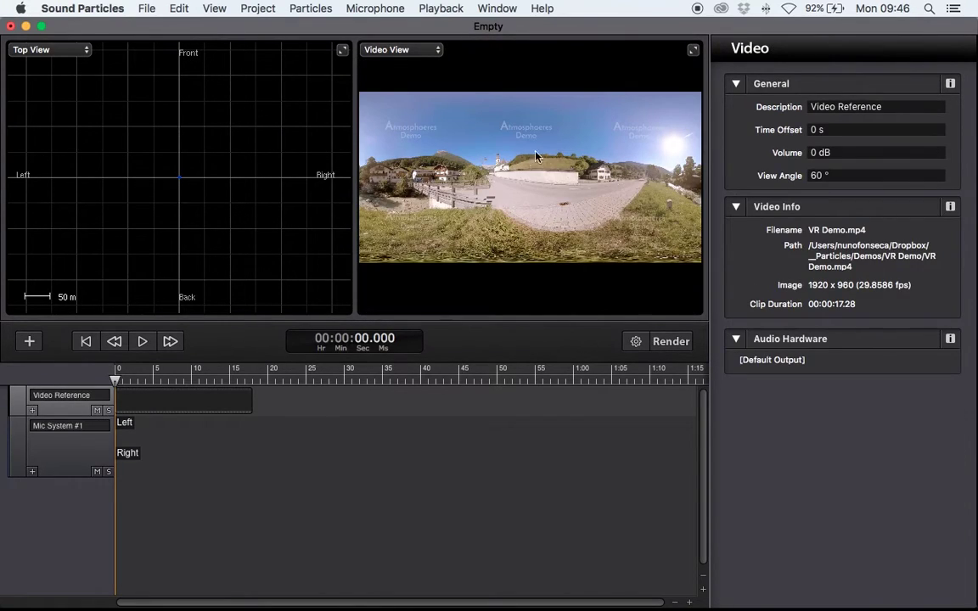
# Show the Video View as the only view and play back the imported video
pyautogui.click(410, 51)
pyautogui.click(410, 50)
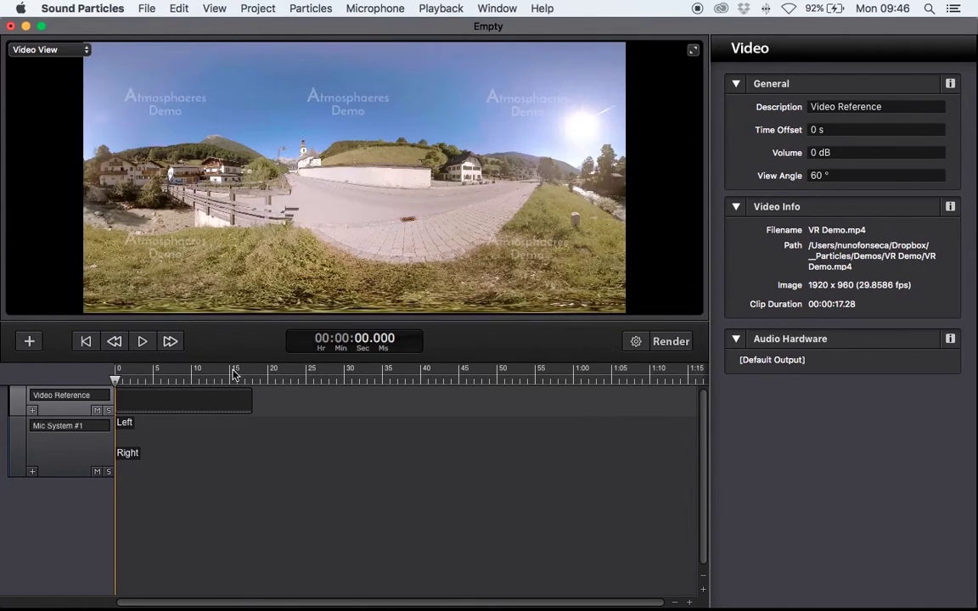
pyautogui.click(148, 347)
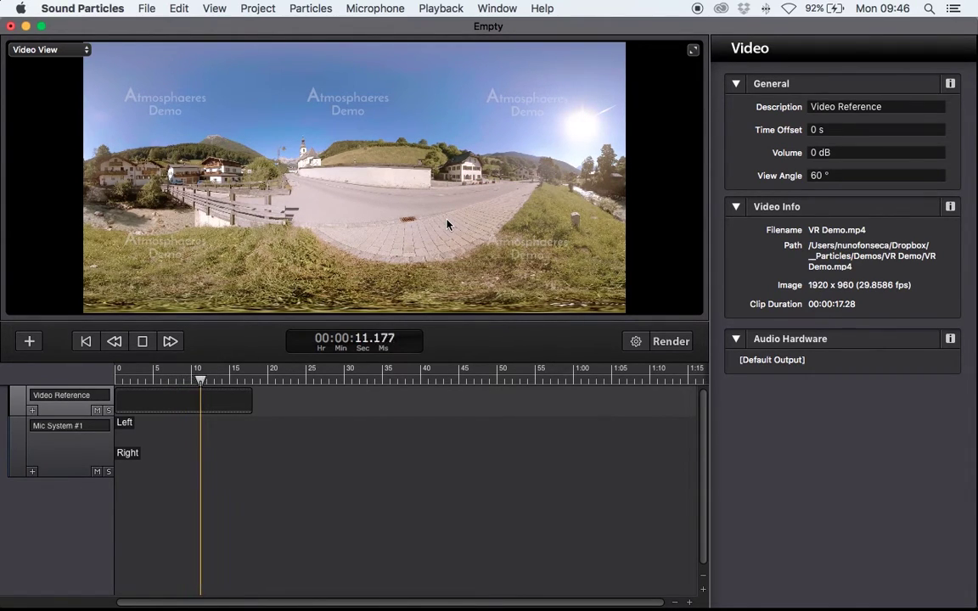
pyautogui.click(141, 341)
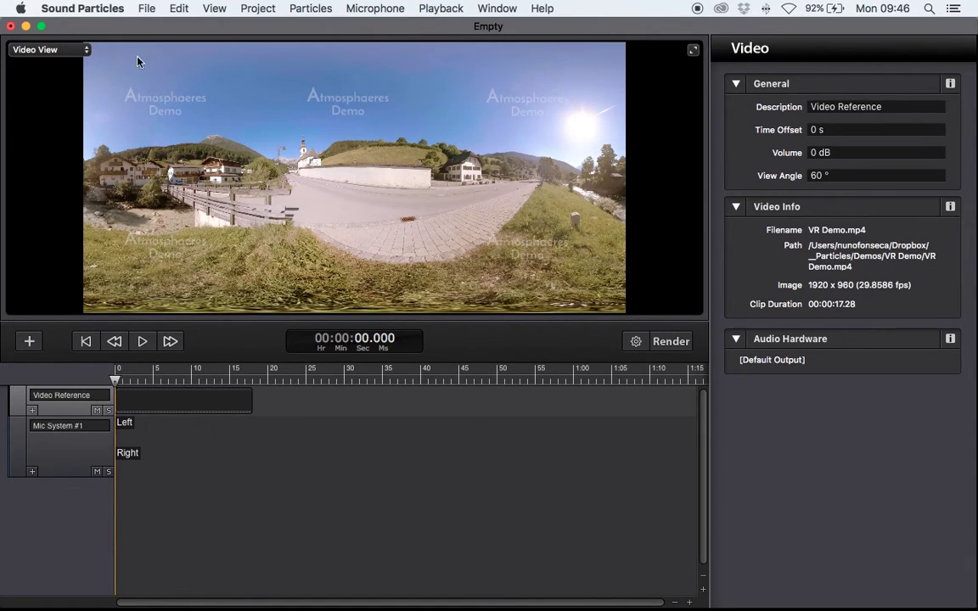
# Change the display to the 360° View and set the video reference's view angle to 360°
pyautogui.click(66, 50)
pyautogui.click(47, 174)
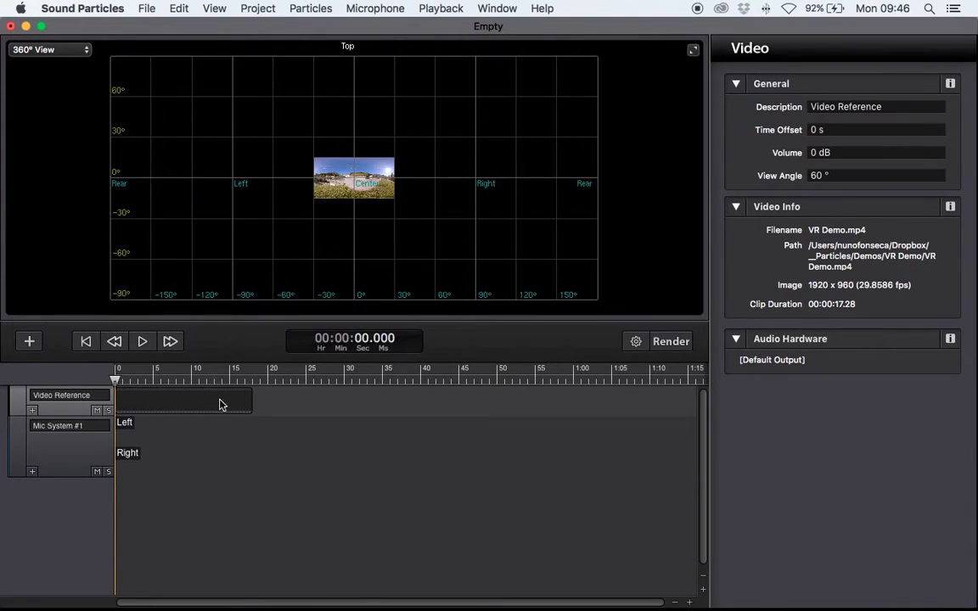
pyautogui.click(812, 175)
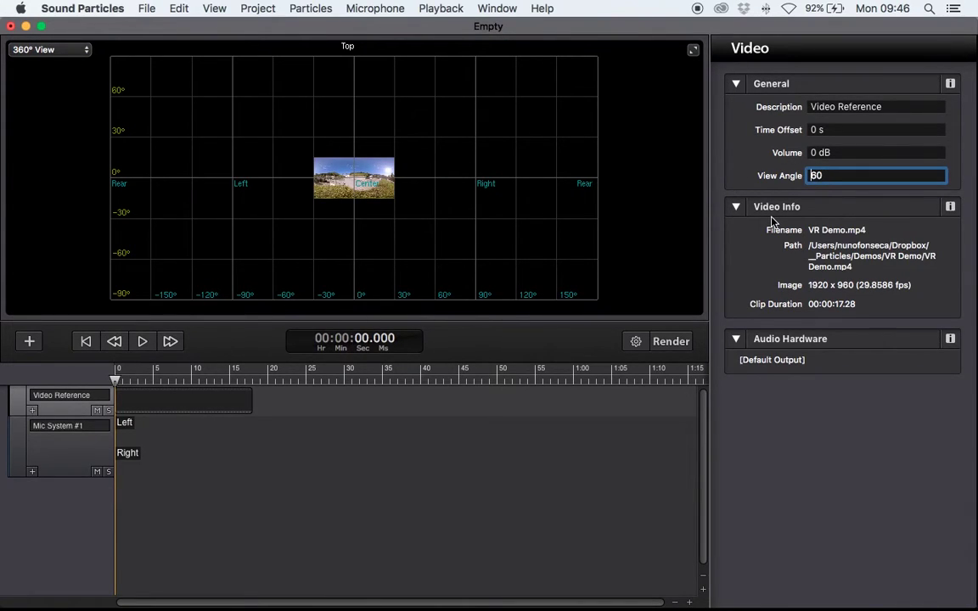
pyautogui.write('3')
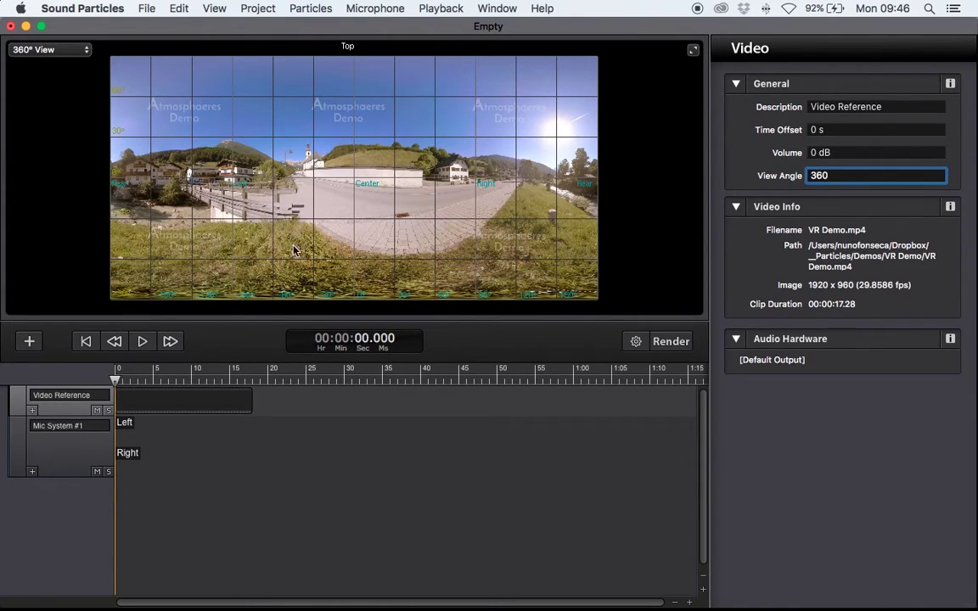
# Set the microphone system's output to Ambisonics with the 1st Order Ambisonics type
pyautogui.click(175, 443)
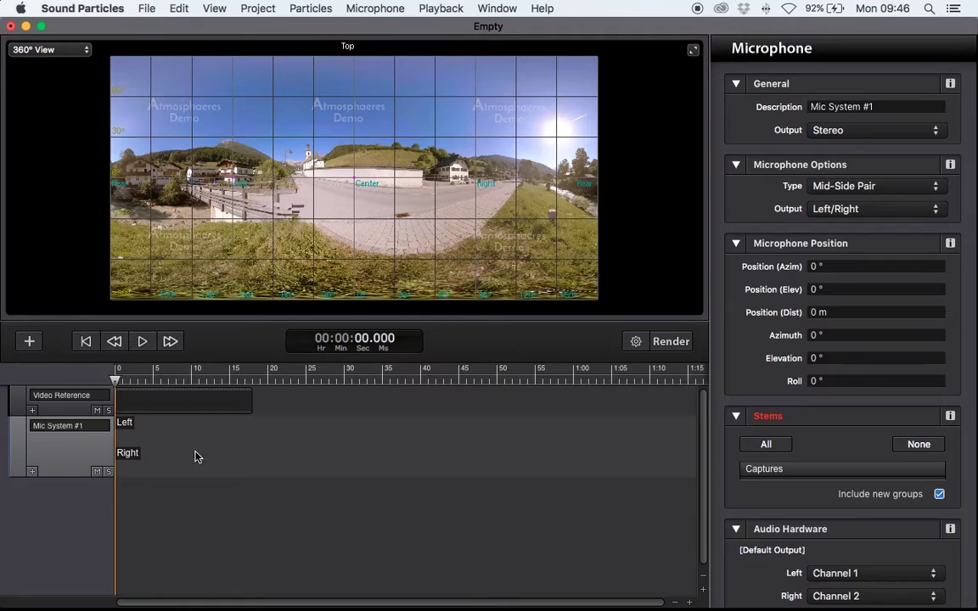
pyautogui.click(883, 130)
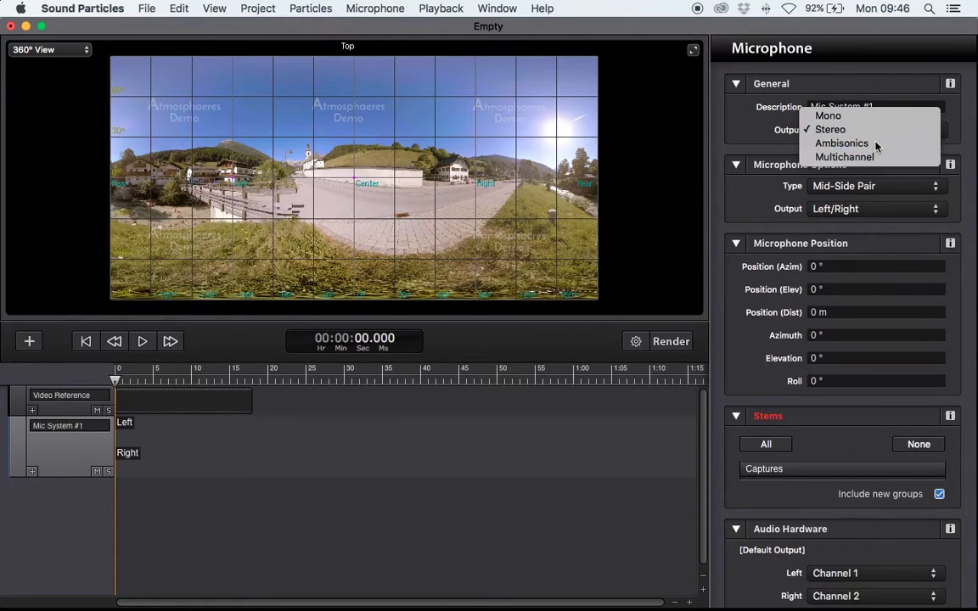
pyautogui.click(880, 145)
pyautogui.click(866, 186)
pyautogui.click(851, 189)
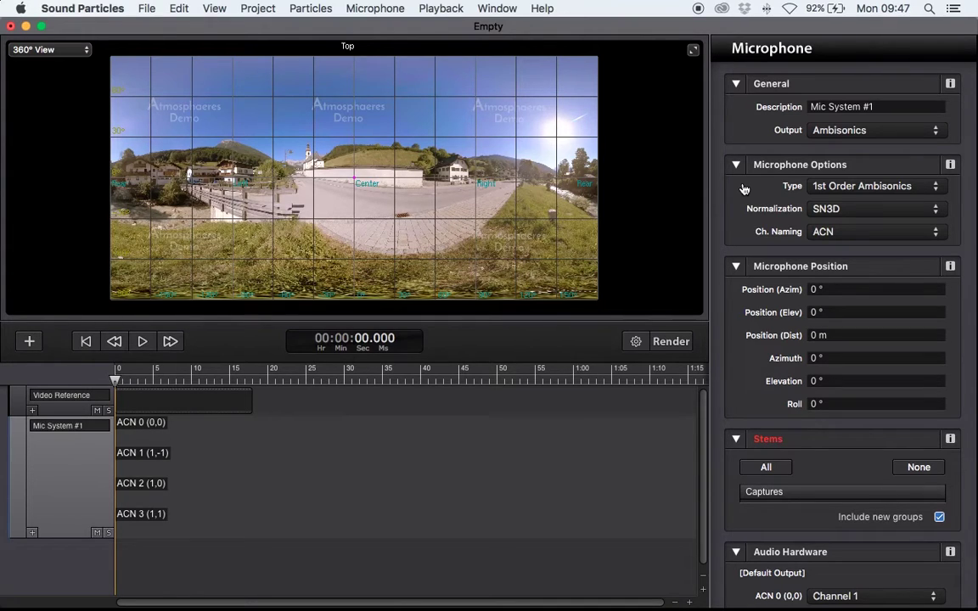
# Add a single sound source to the project and name it Bells
pyautogui.click(452, 399)
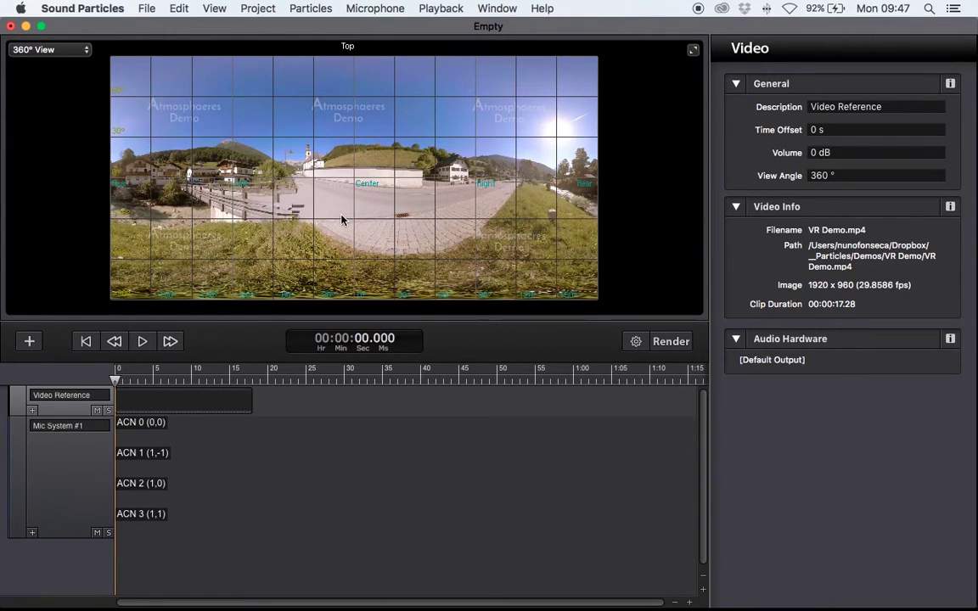
pyautogui.doubleClick(310, 159)
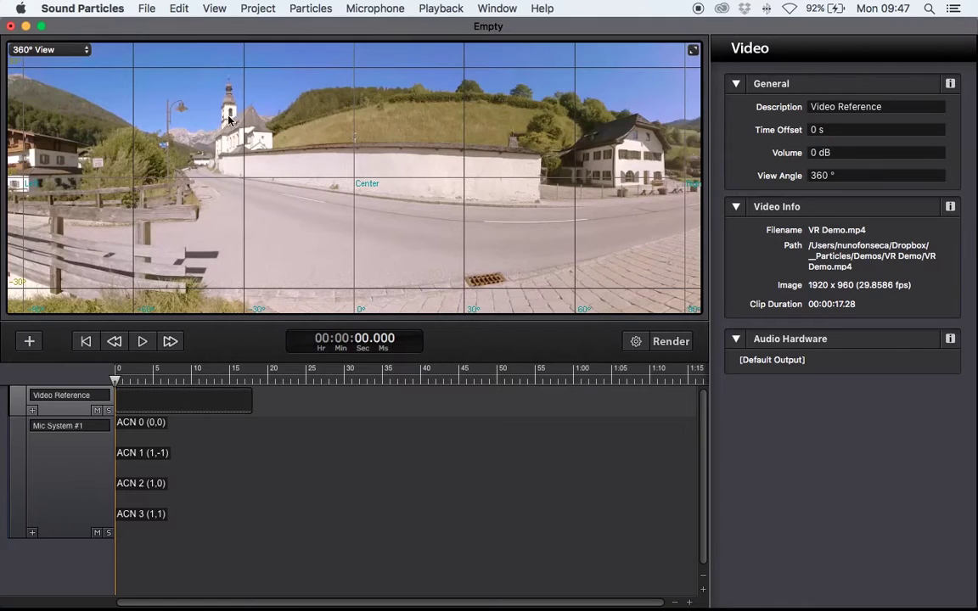
pyautogui.click(29, 340)
pyautogui.click(58, 391)
pyautogui.click(891, 105)
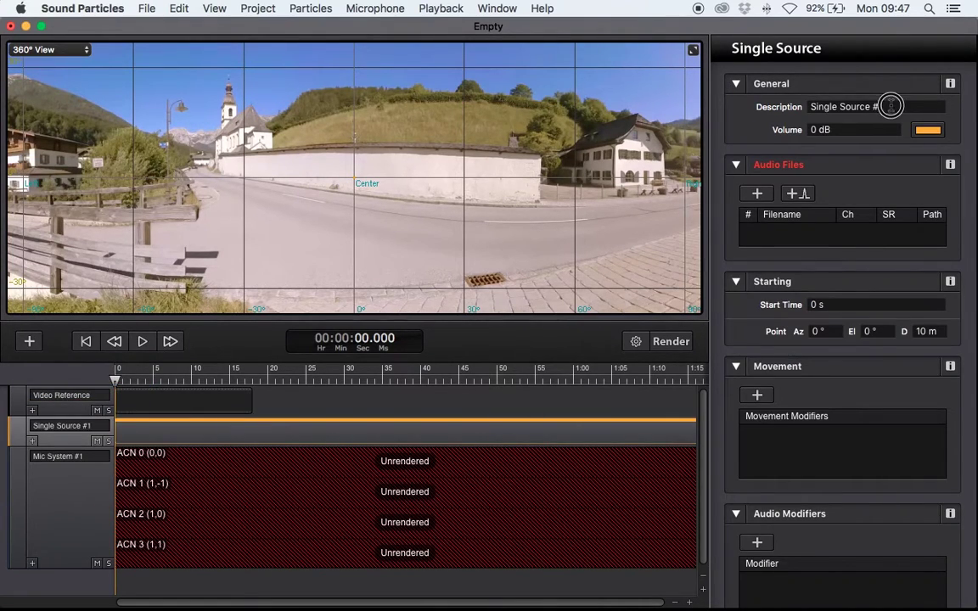
pyautogui.write('Bells')
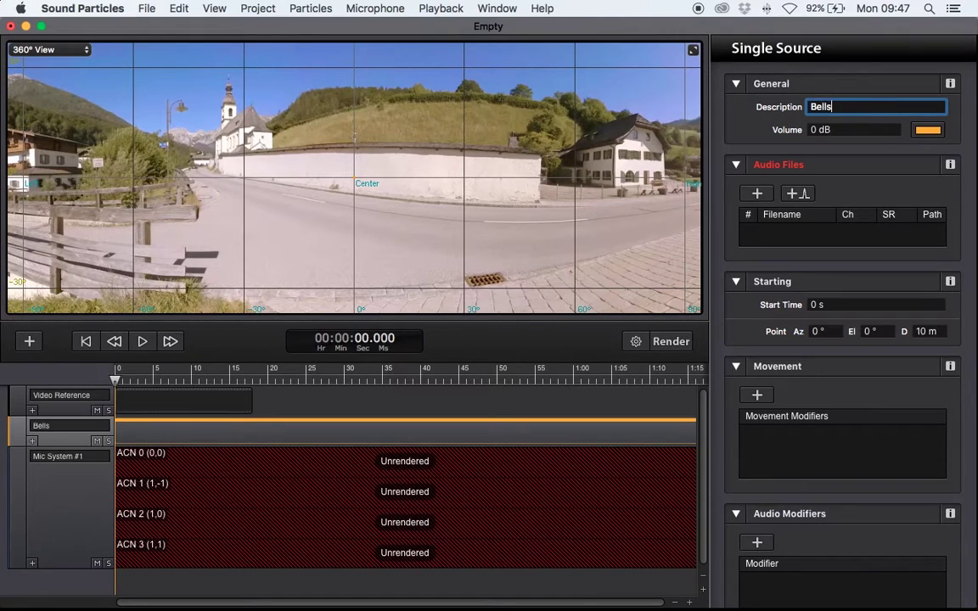
# Load the audio file Bells.WAV into the Bells source and accept the sample rate conversion
pyautogui.click(757, 193)
pyautogui.click(382, 132)
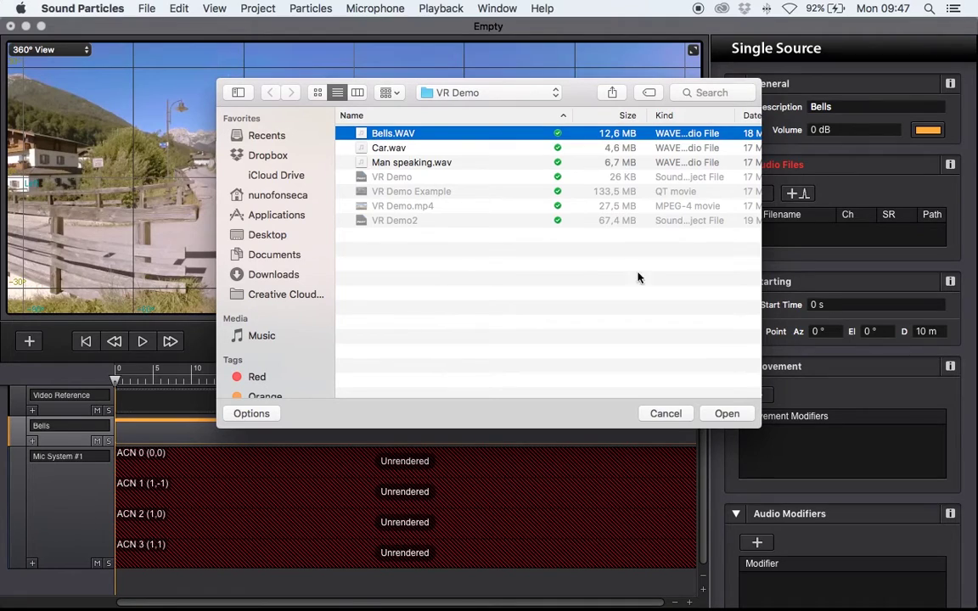
pyautogui.click(726, 415)
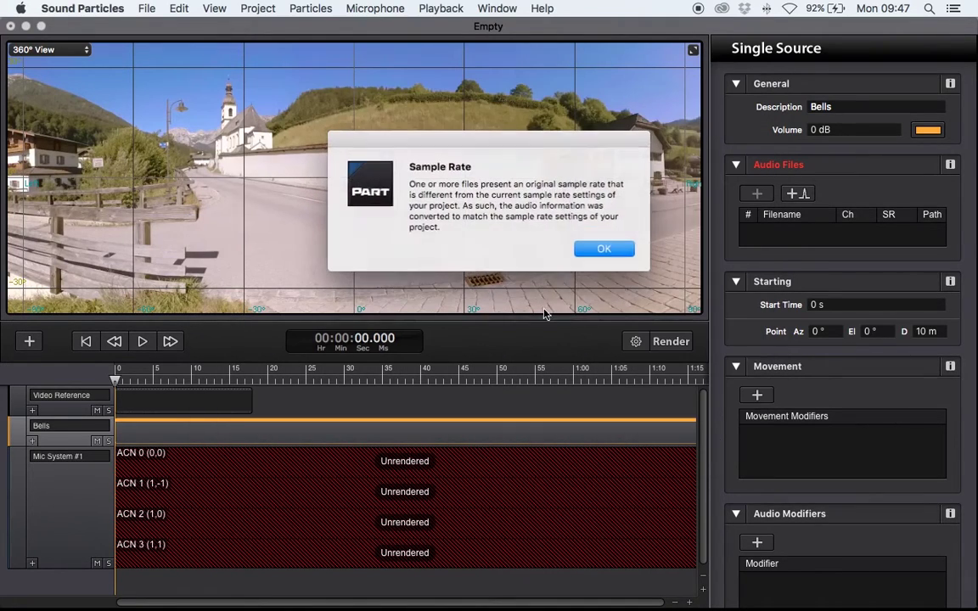
pyautogui.click(587, 248)
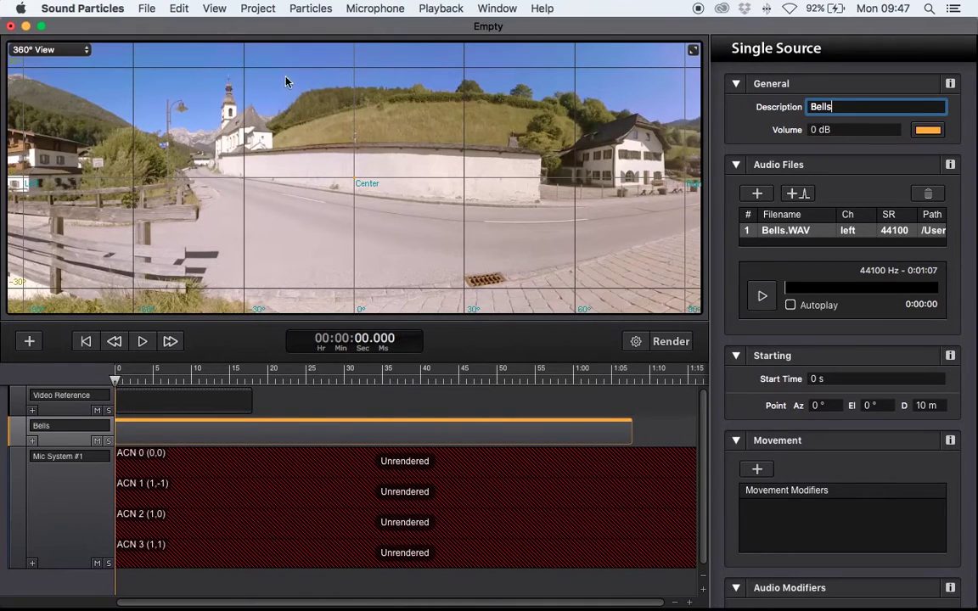
# Position the Bells source on the church tower's window, at about -33.6° azimuth and 17.7° elevation
pyautogui.click(836, 406)
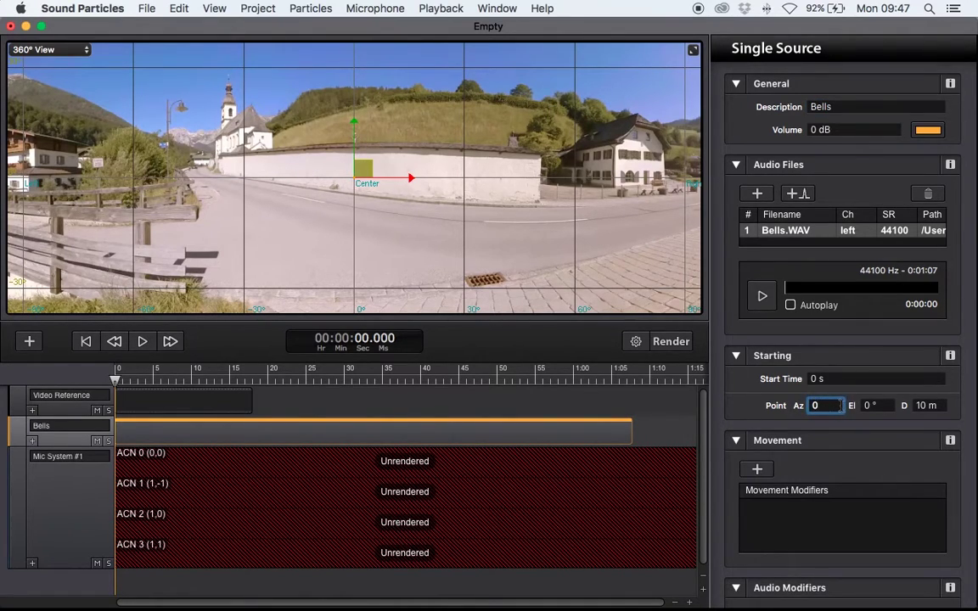
pyautogui.moveTo(361, 169)
pyautogui.mouseDown()
pyautogui.moveTo(407, 120)
pyautogui.moveTo(362, 162)
pyautogui.moveTo(389, 150)
pyautogui.moveTo(322, 127)
pyautogui.moveTo(340, 157)
pyautogui.moveTo(242, 102)
pyautogui.mouseUp()
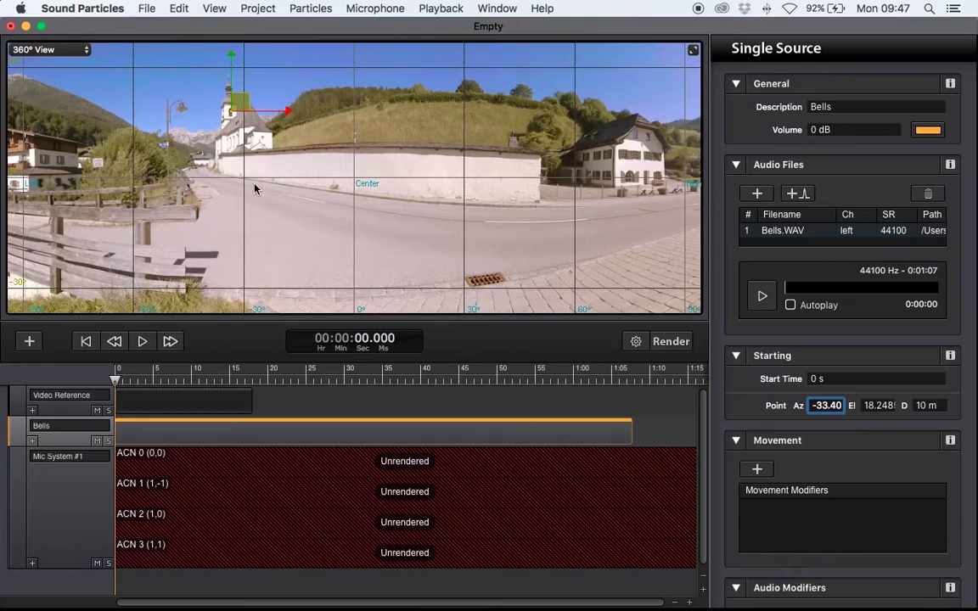
pyautogui.scroll(10, 297, 178)
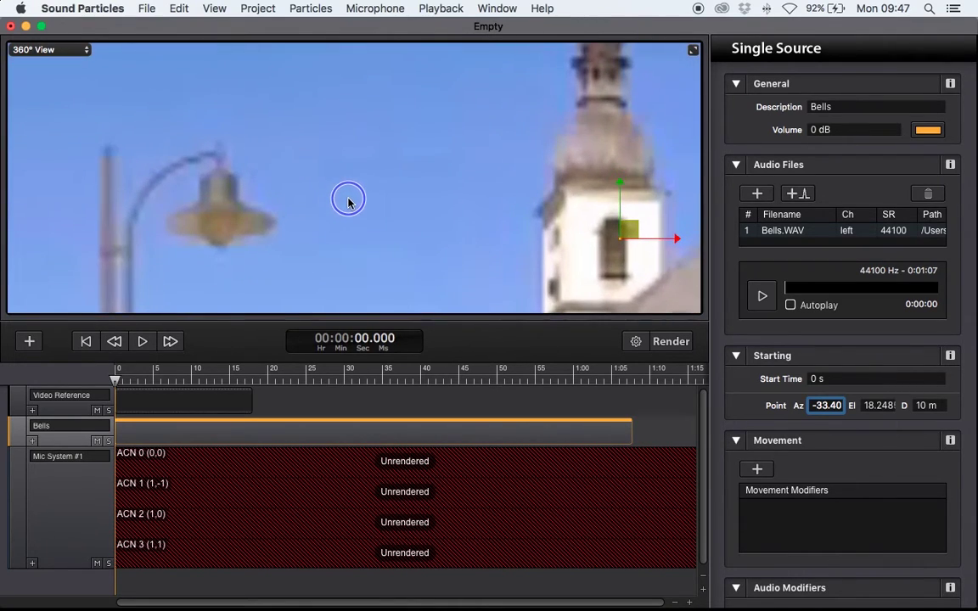
pyautogui.moveTo(467, 225); pyautogui.dragTo(405, 154)
pyautogui.moveTo(463, 170); pyautogui.dragTo(456, 189)
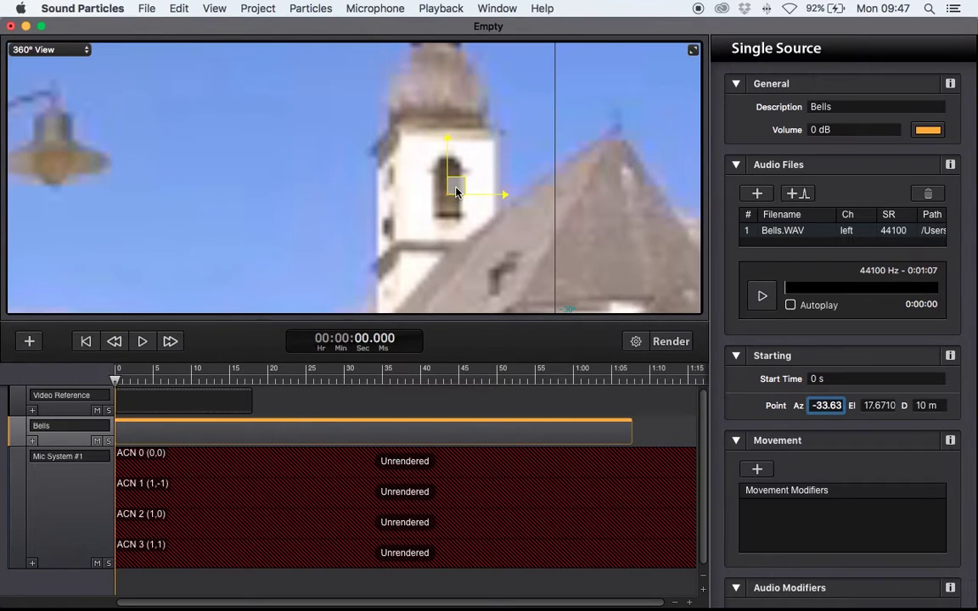
pyautogui.scroll(-10, 321, 176)
pyautogui.scroll(-5, 317, 203)
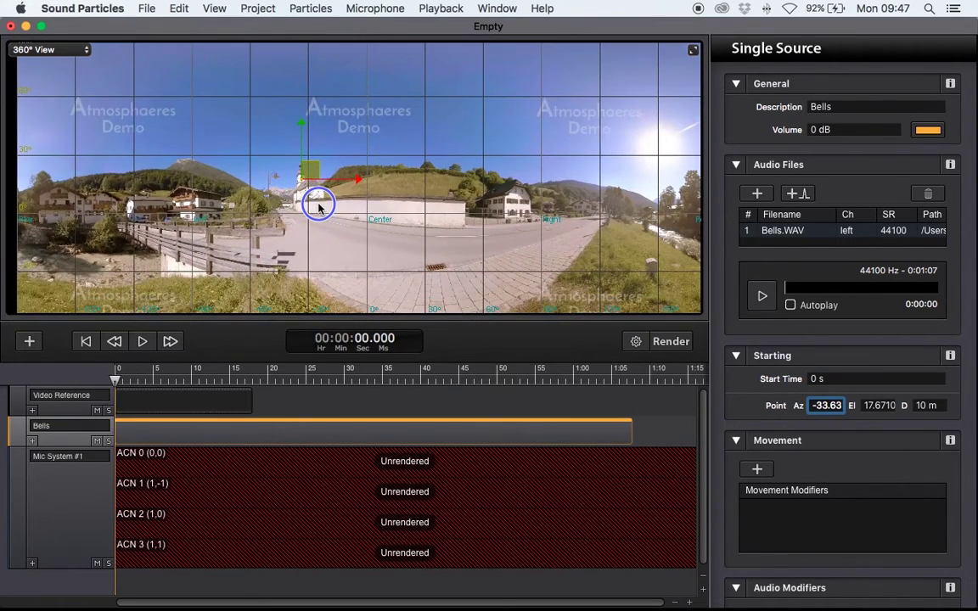
# Play the video around the white house to examine when the walking man appears, and park the playhead at 3.3 s
pyautogui.click(867, 379)
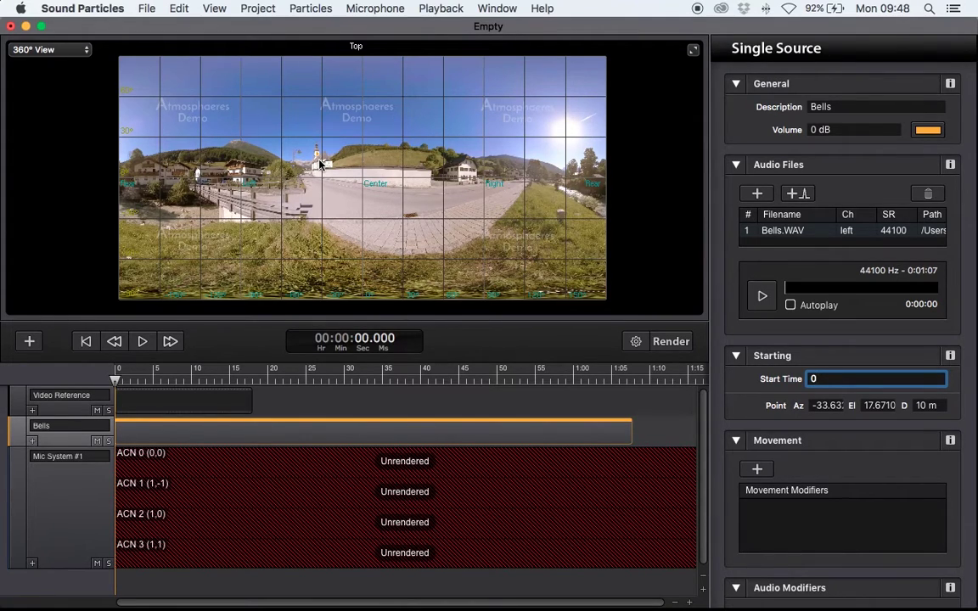
pyautogui.moveTo(499, 185); pyautogui.dragTo(409, 203)
pyautogui.scroll(6, 393, 196)
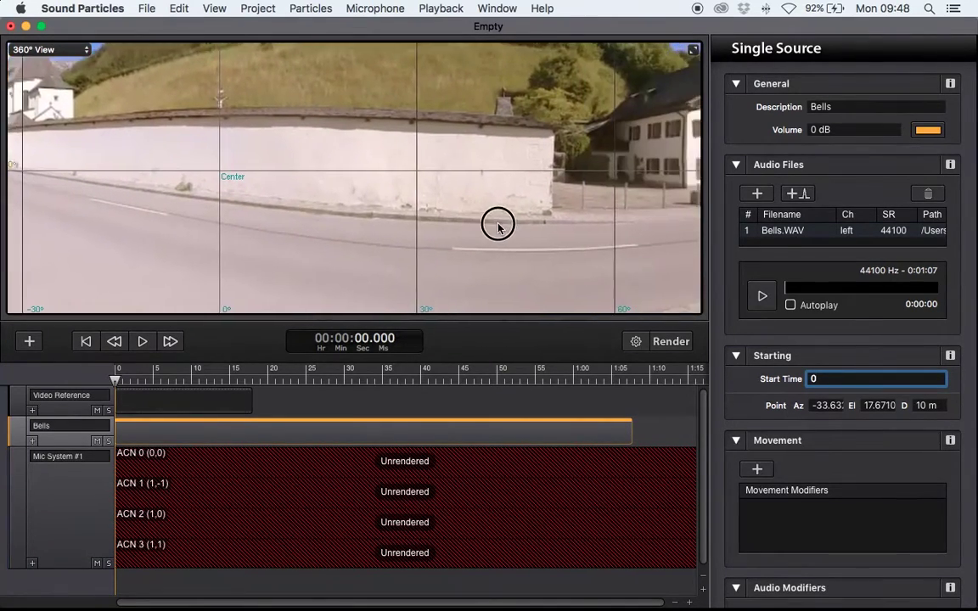
pyautogui.moveTo(498, 225); pyautogui.dragTo(409, 234)
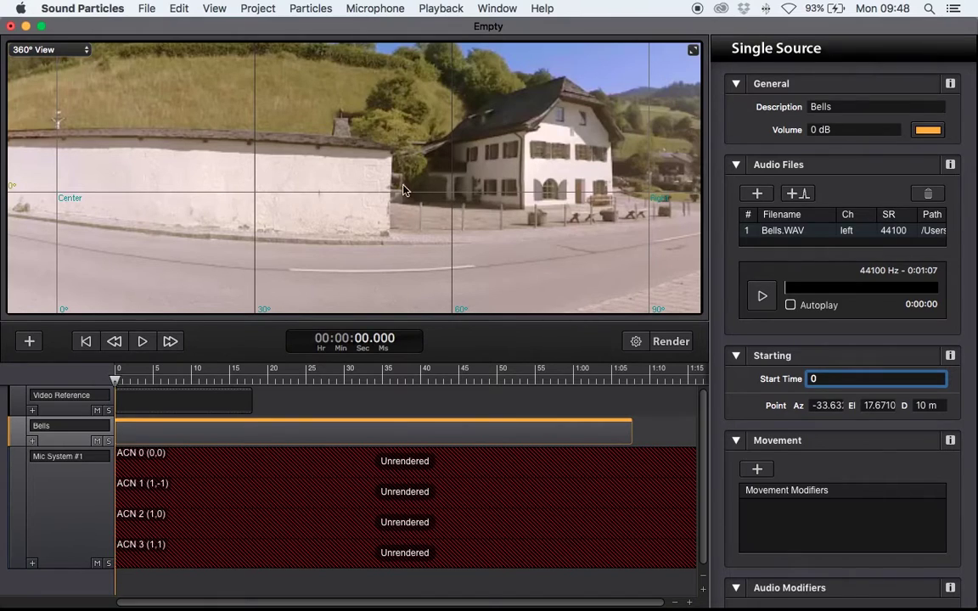
pyautogui.click(142, 341)
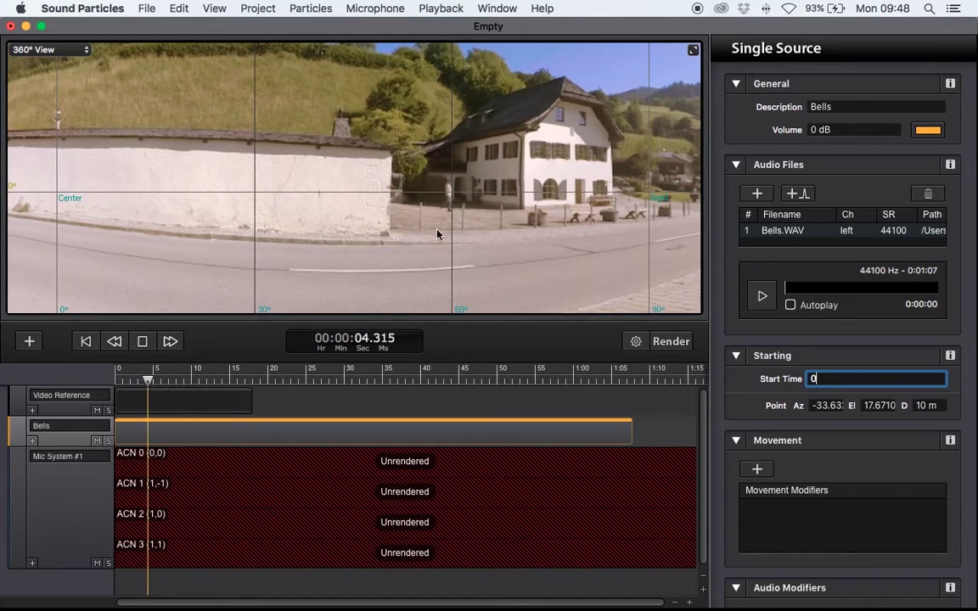
pyautogui.click(143, 341)
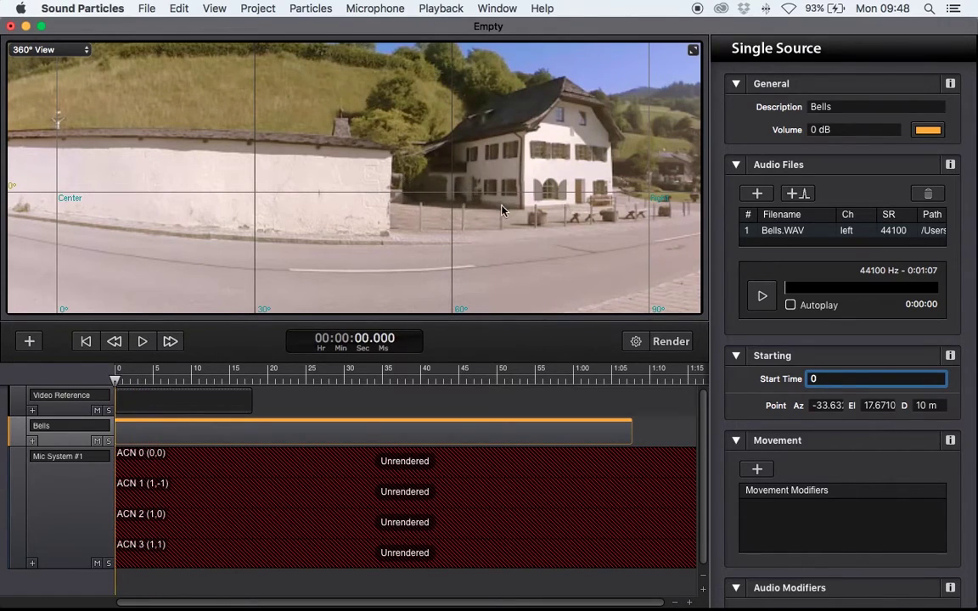
pyautogui.click(140, 371)
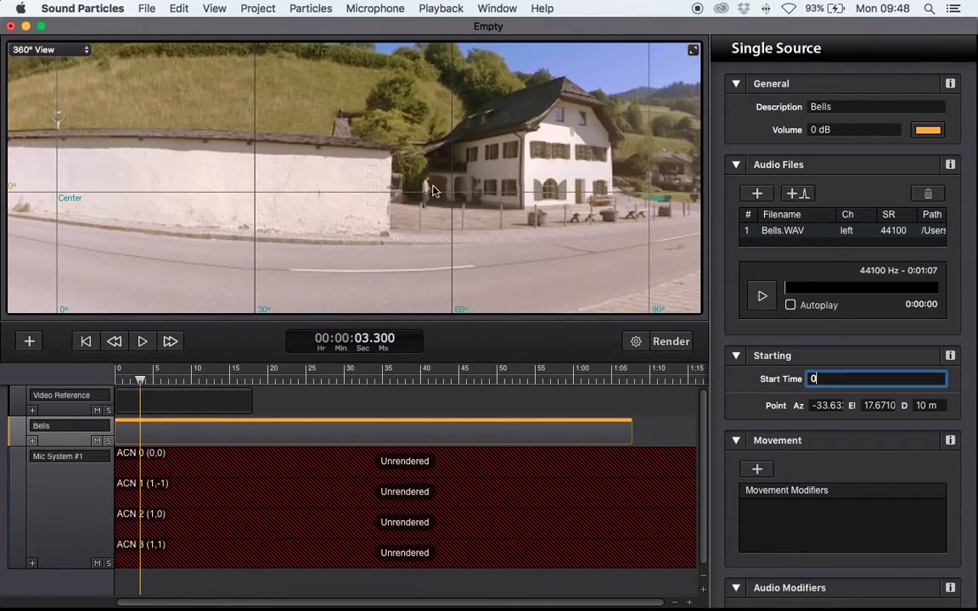
# Add a single point source to the project and name it Man
pyautogui.click(29, 341)
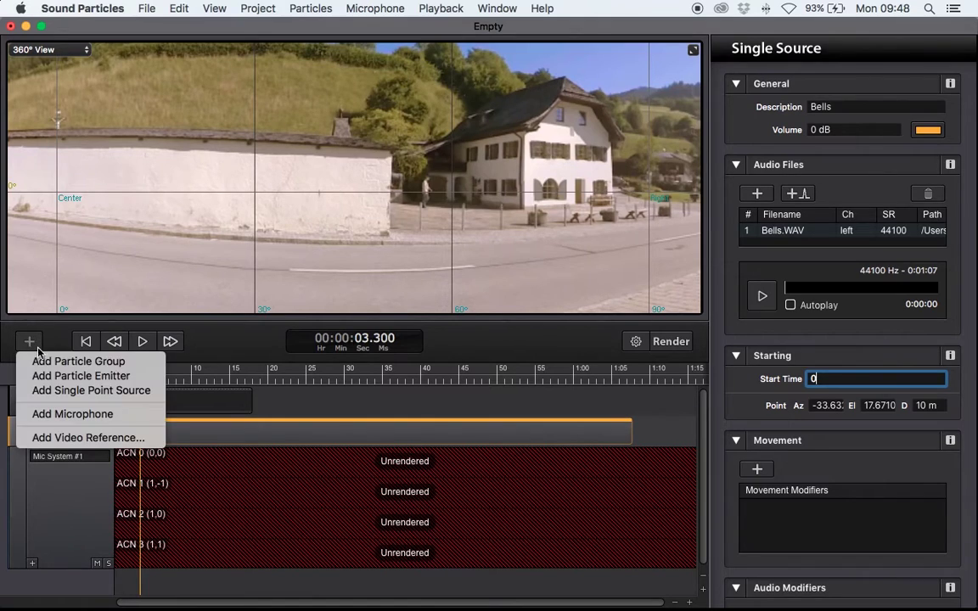
pyautogui.click(68, 391)
pyautogui.click(893, 107)
pyautogui.write('Man')
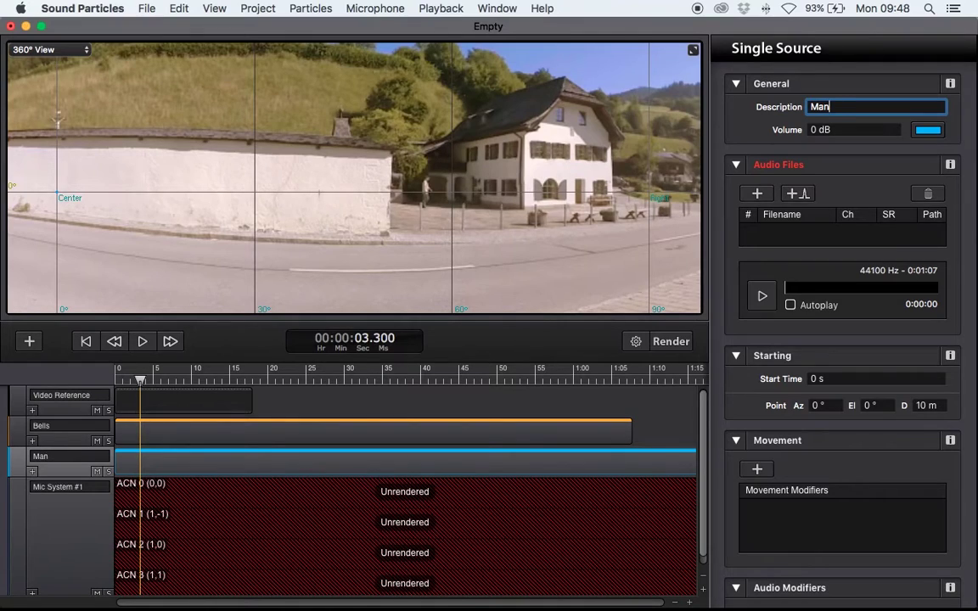
# Load the audio file Man speaking.wav into the Man source
pyautogui.click(757, 194)
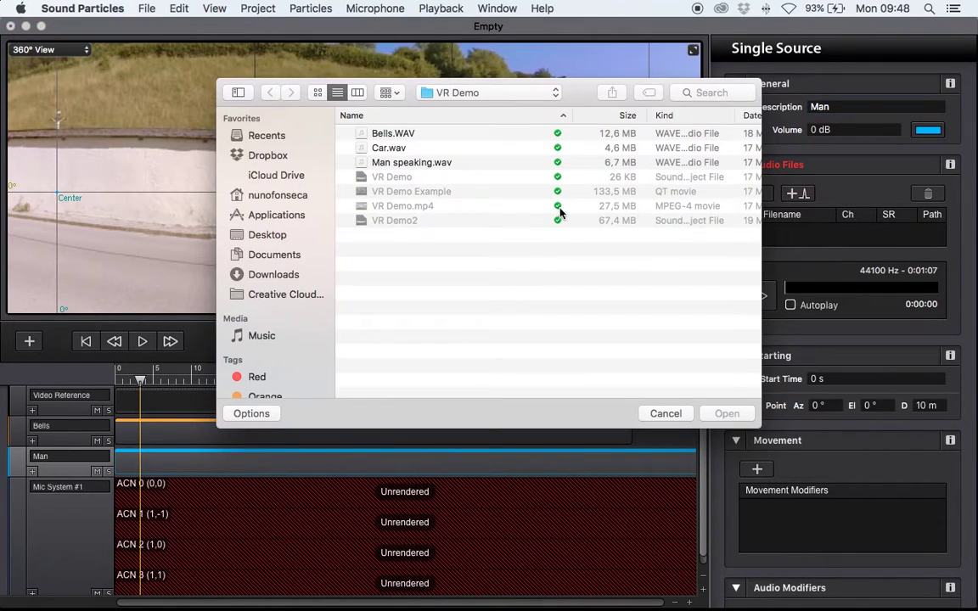
pyautogui.click(381, 163)
pyautogui.click(726, 414)
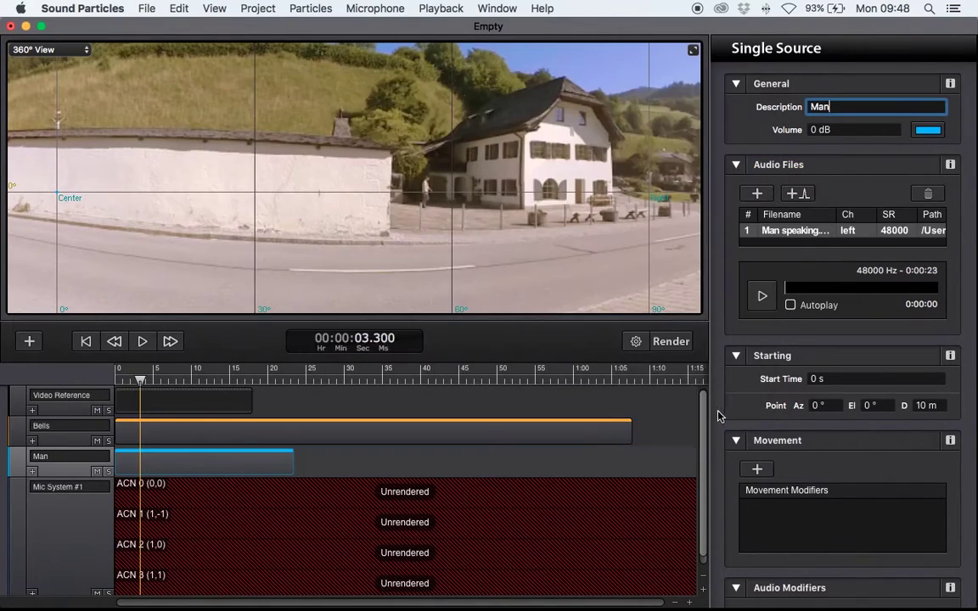
# Change the Man source's colour to magenta
pyautogui.click(934, 130)
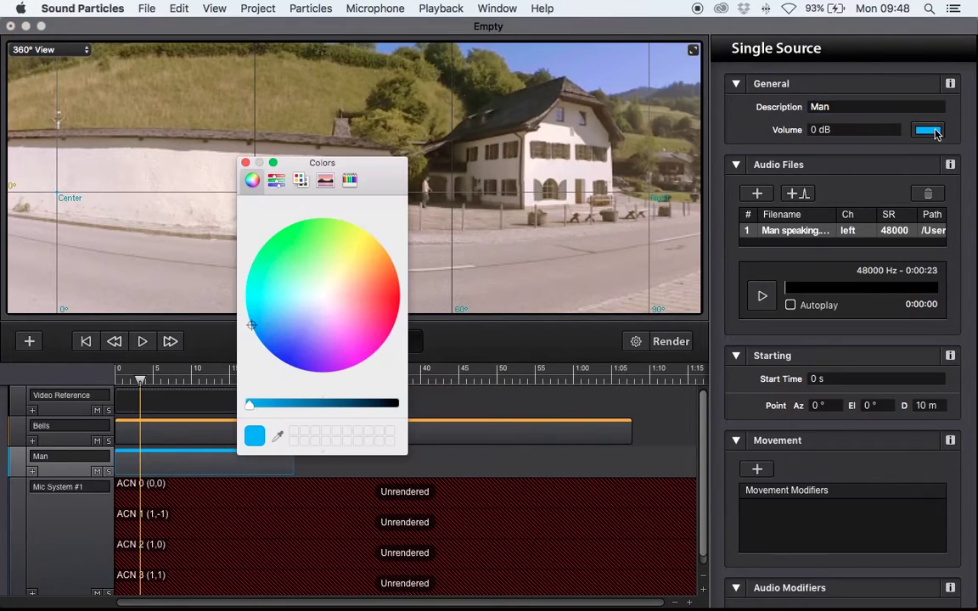
pyautogui.click(357, 364)
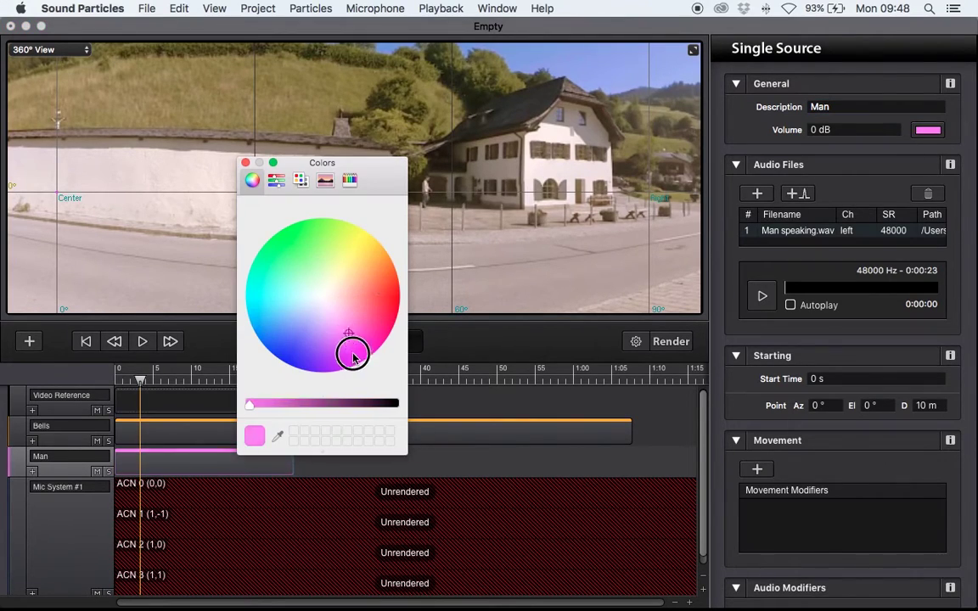
pyautogui.click(245, 163)
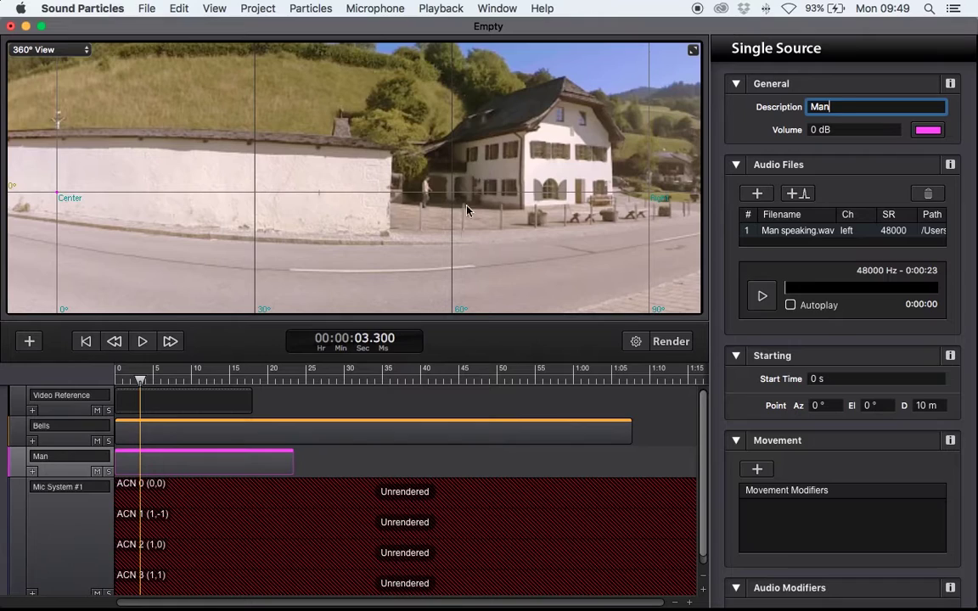
# Position the Man source at the wall's end, about 51.1° azimuth and 2.7° elevation, and preview the man's walk from 1.7 s
pyautogui.click(819, 405)
pyautogui.moveTo(137, 379); pyautogui.dragTo(127, 381)
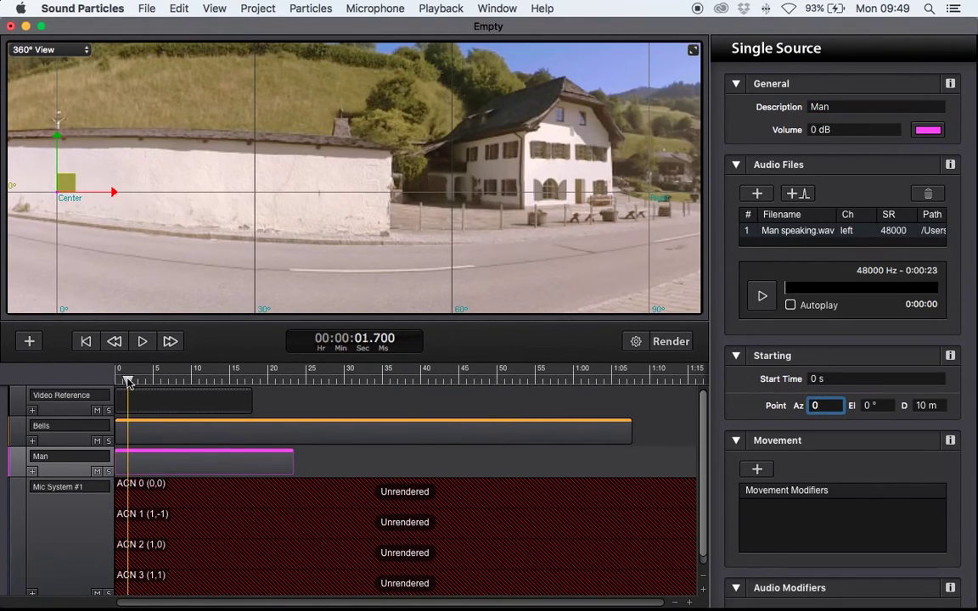
pyautogui.moveTo(66, 185); pyautogui.dragTo(403, 165)
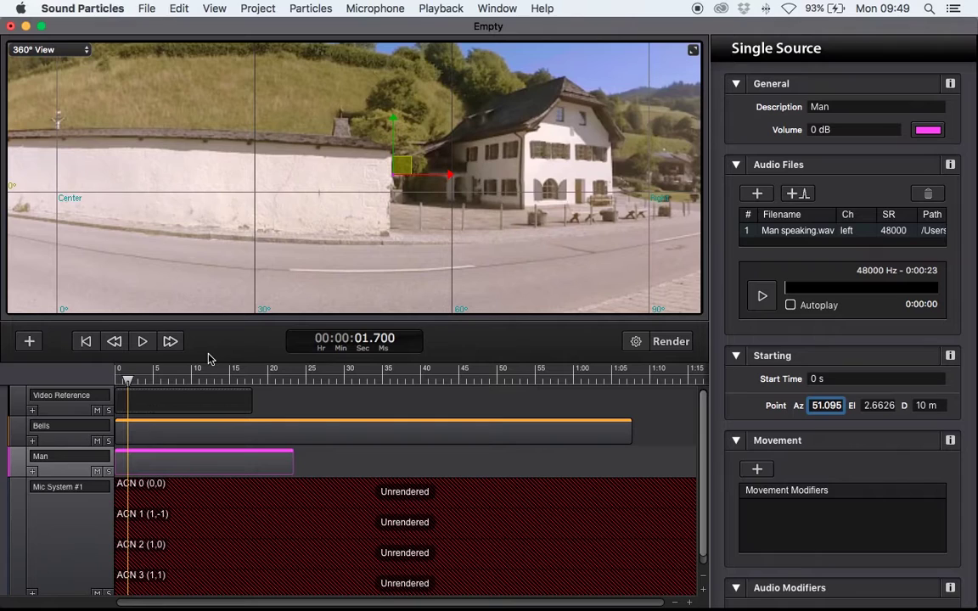
pyautogui.click(143, 347)
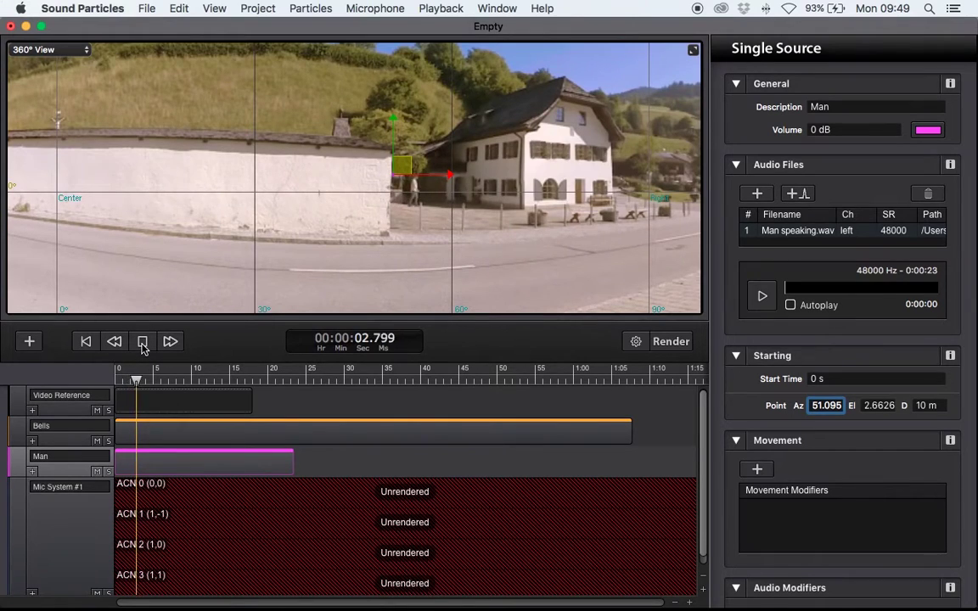
pyautogui.click(142, 342)
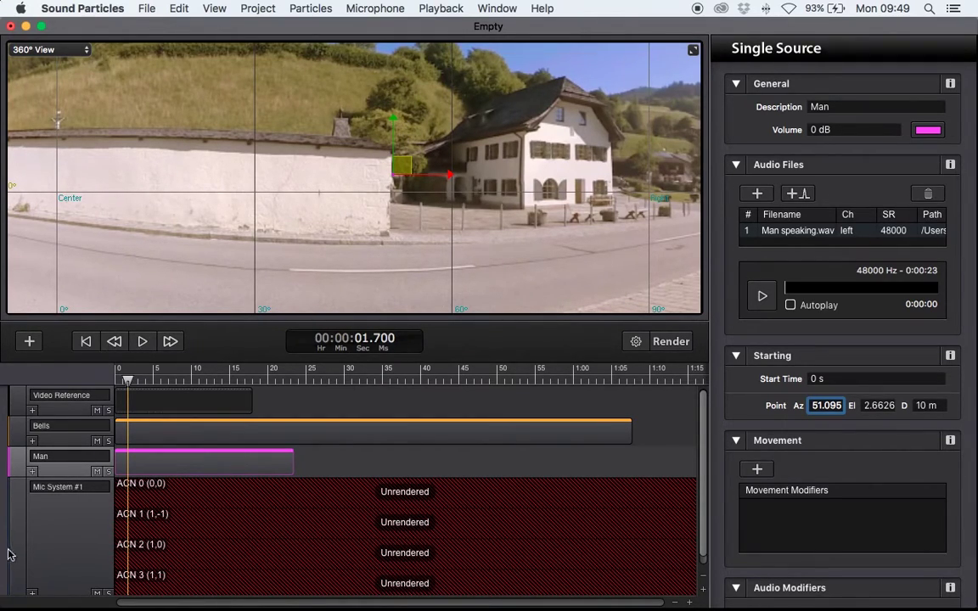
# Automate the Man source's position with Point (rotation) and move it onto the man at 9.1 s, about 77.1° azimuth and 0.9° elevation
pyautogui.click(32, 472)
pyautogui.moveTo(59, 490)
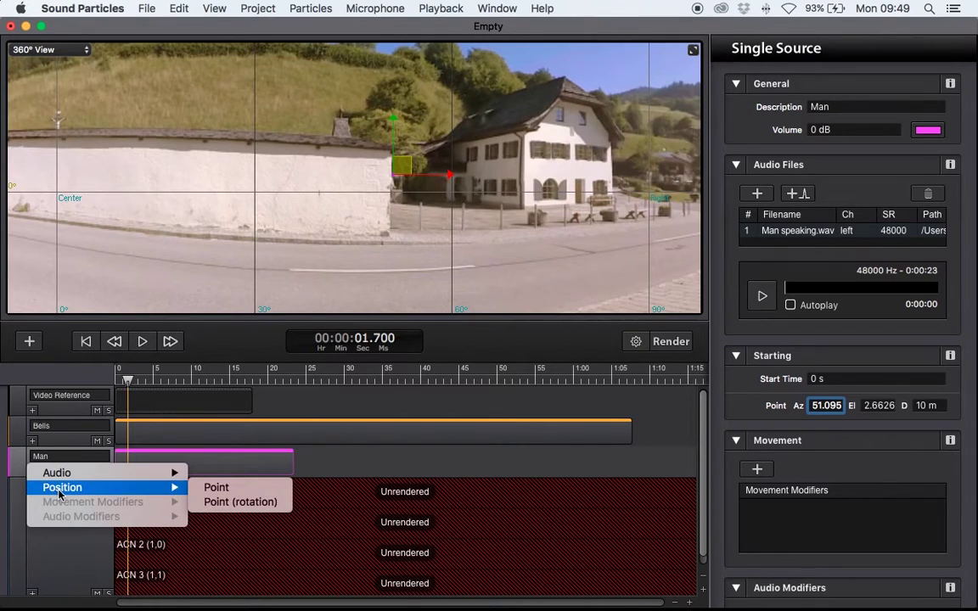
pyautogui.click(234, 501)
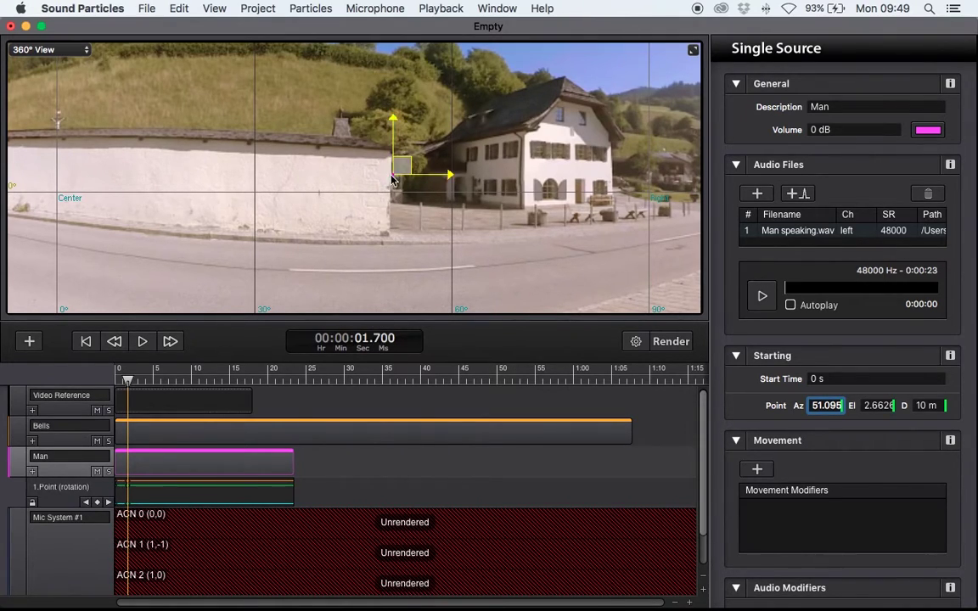
pyautogui.click(184, 382)
pyautogui.moveTo(386, 164); pyautogui.dragTo(571, 181)
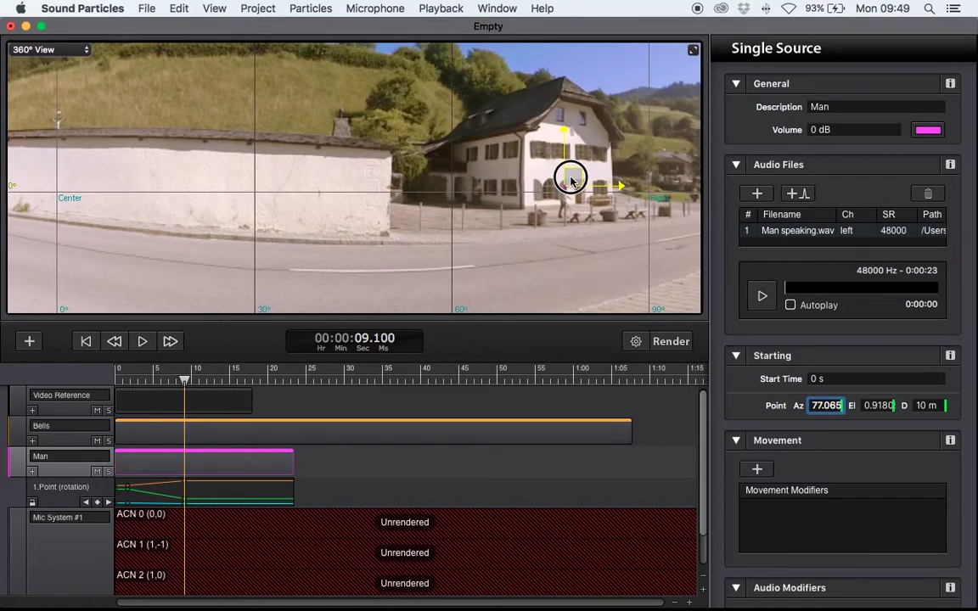
# Play the scene from 1.9 s to check how closely the Man source follows the walking man
pyautogui.scroll(6, 489, 246)
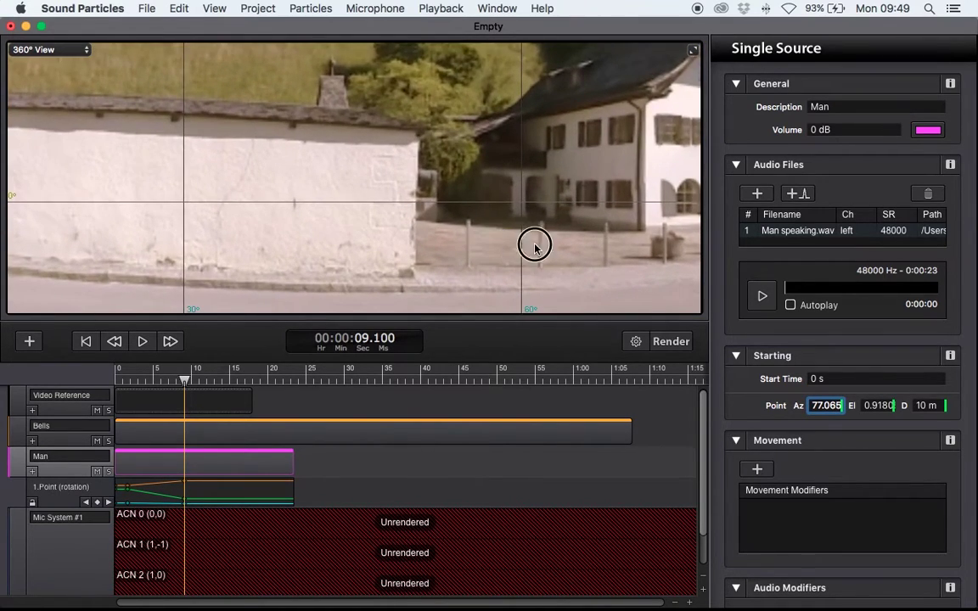
pyautogui.click(129, 379)
pyautogui.click(143, 343)
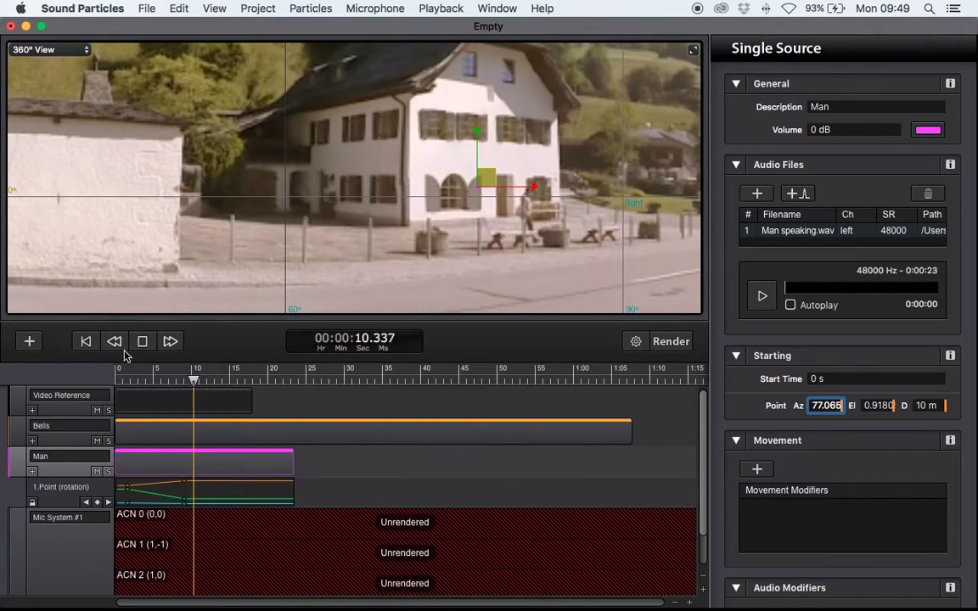
pyautogui.click(143, 343)
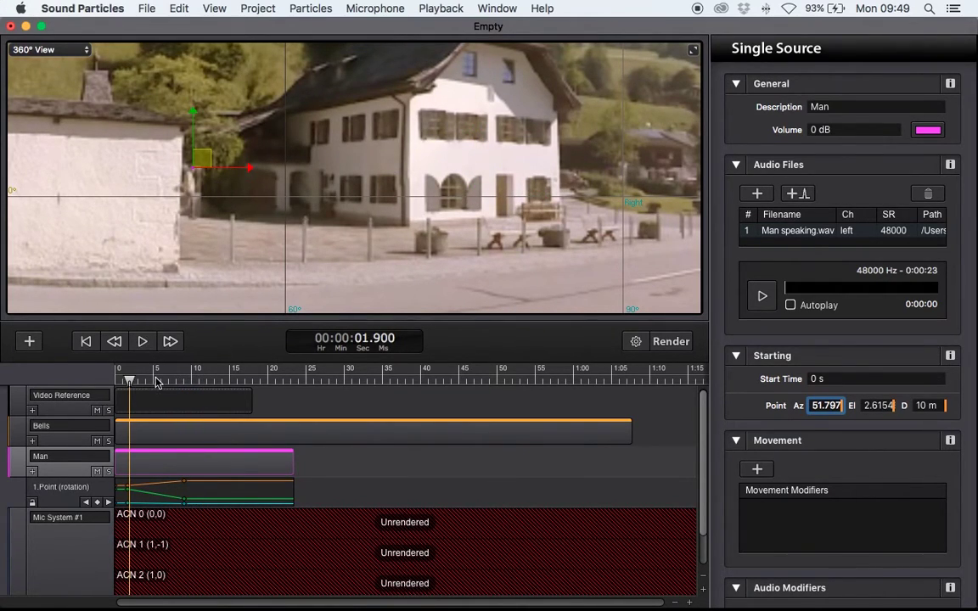
# Keyframe the Man source onto the man at 5.6 s, about 64.3° azimuth and 1.3° elevation, and again at 11.4 s beside the bench
pyautogui.click(158, 379)
pyautogui.moveTo(347, 176); pyautogui.dragTo(337, 197)
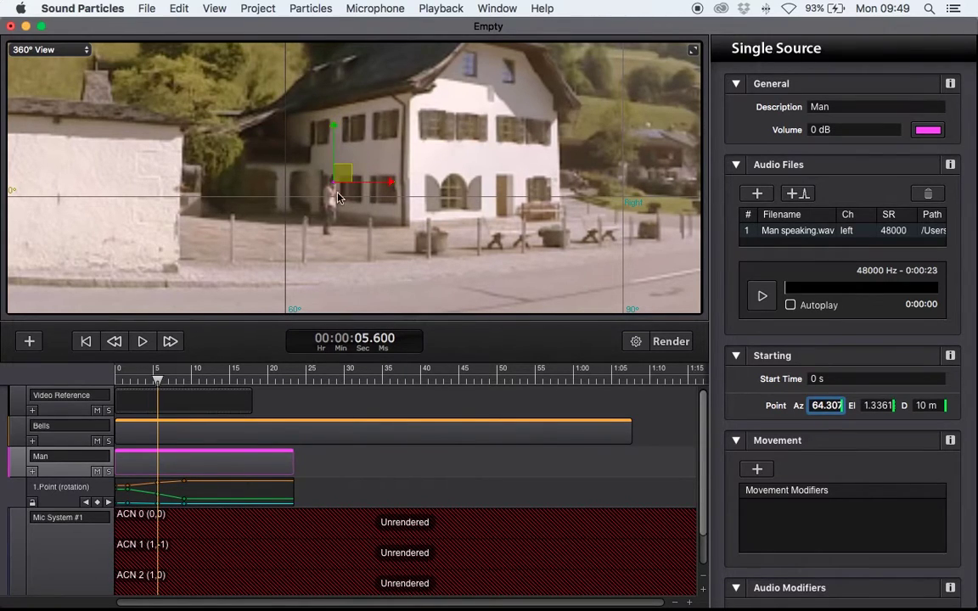
pyautogui.click(202, 379)
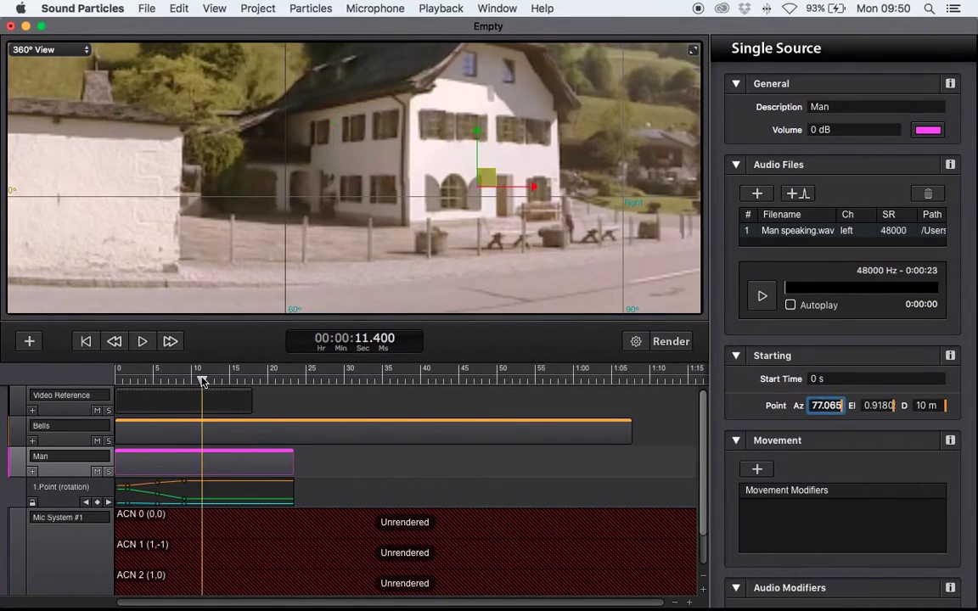
pyautogui.moveTo(490, 182); pyautogui.dragTo(575, 180)
# Keyframe the Man source at 0 s behind the wall, about 42.5° azimuth and 3.7° elevation, and play back the movement
pyautogui.click(120, 379)
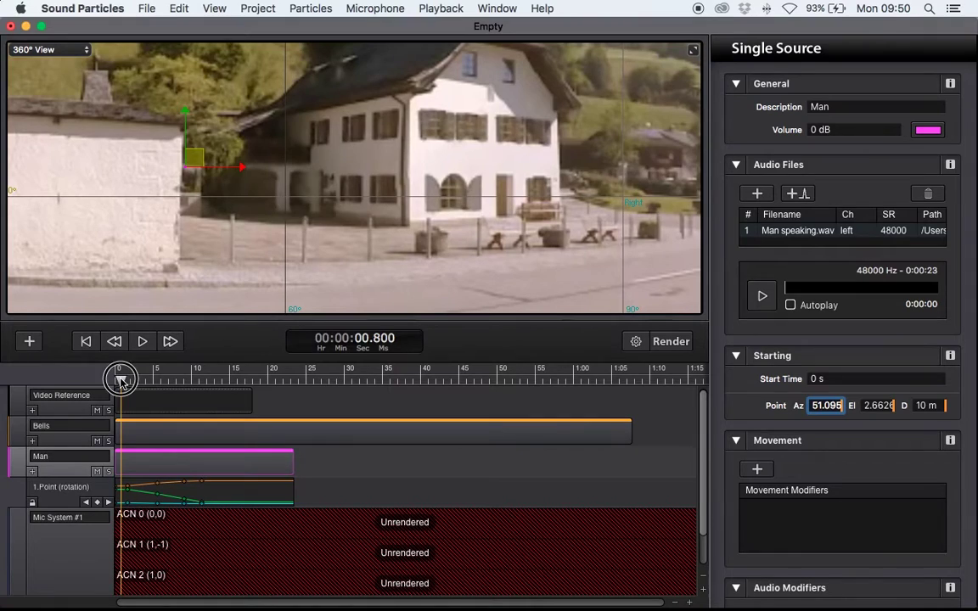
pyautogui.moveTo(121, 379); pyautogui.dragTo(117, 379)
pyautogui.moveTo(195, 162); pyautogui.dragTo(99, 149)
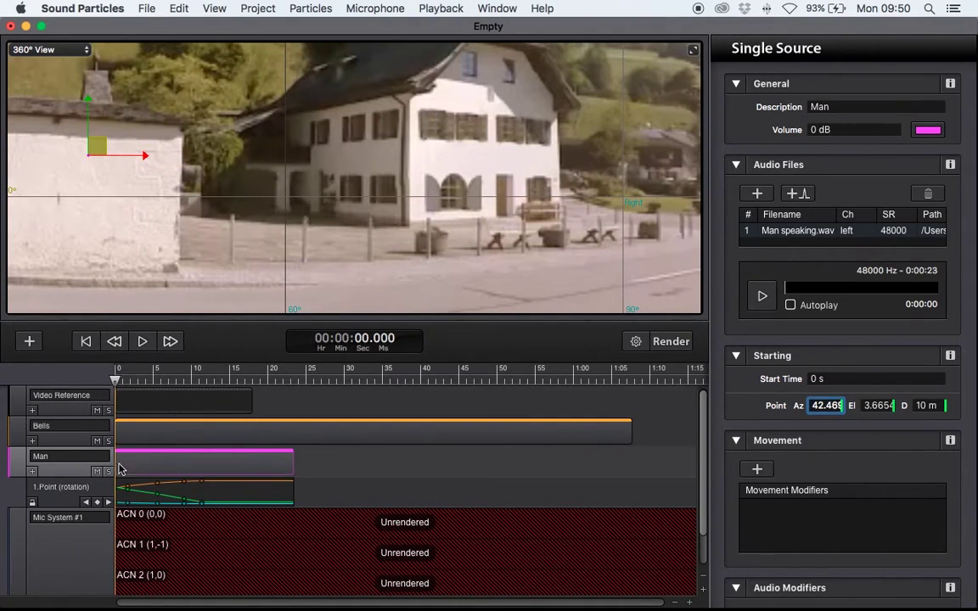
pyautogui.click(140, 342)
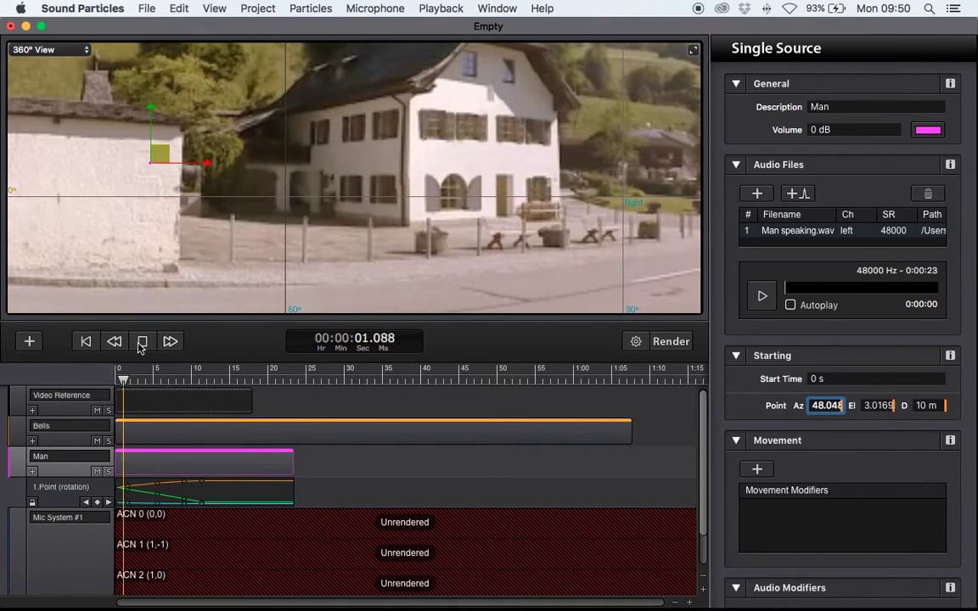
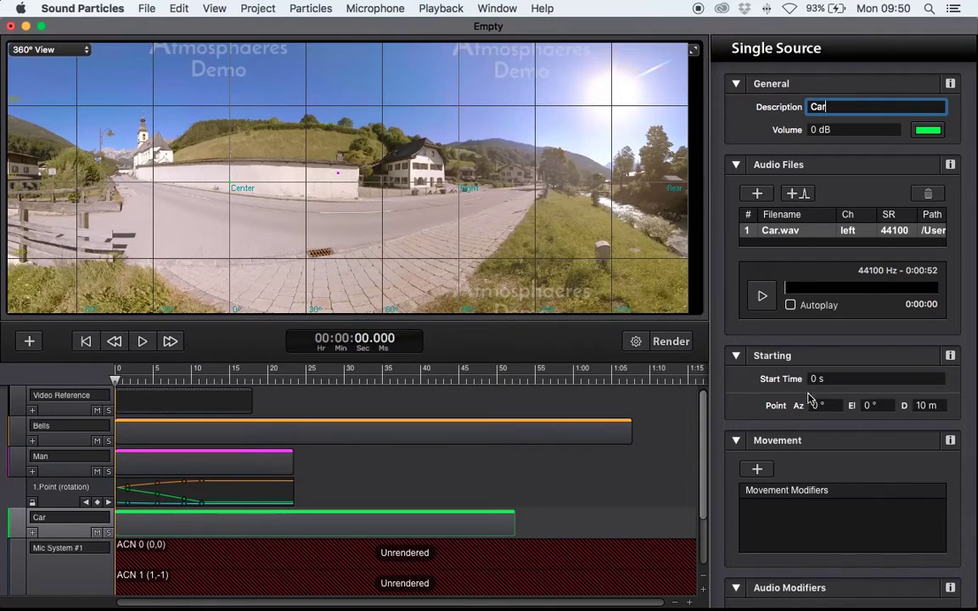
# Position the Car source at the far end of the road near the church, about -43.5° azimuth and 3.6° elevation
pyautogui.click(833, 406)
pyautogui.moveTo(238, 169); pyautogui.dragTo(127, 163)
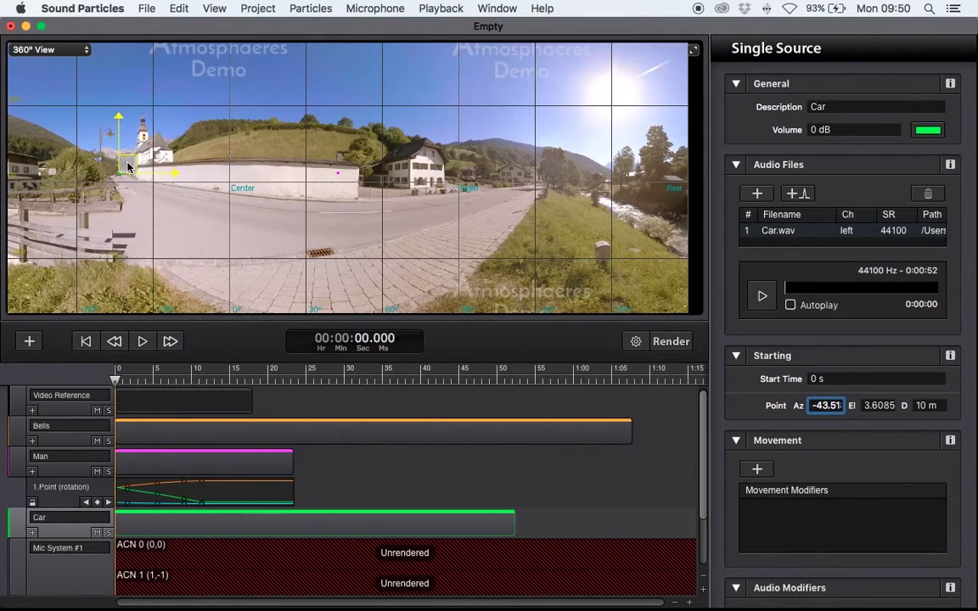
pyautogui.scroll(5, 159, 212)
pyautogui.moveTo(162, 213); pyautogui.dragTo(286, 218)
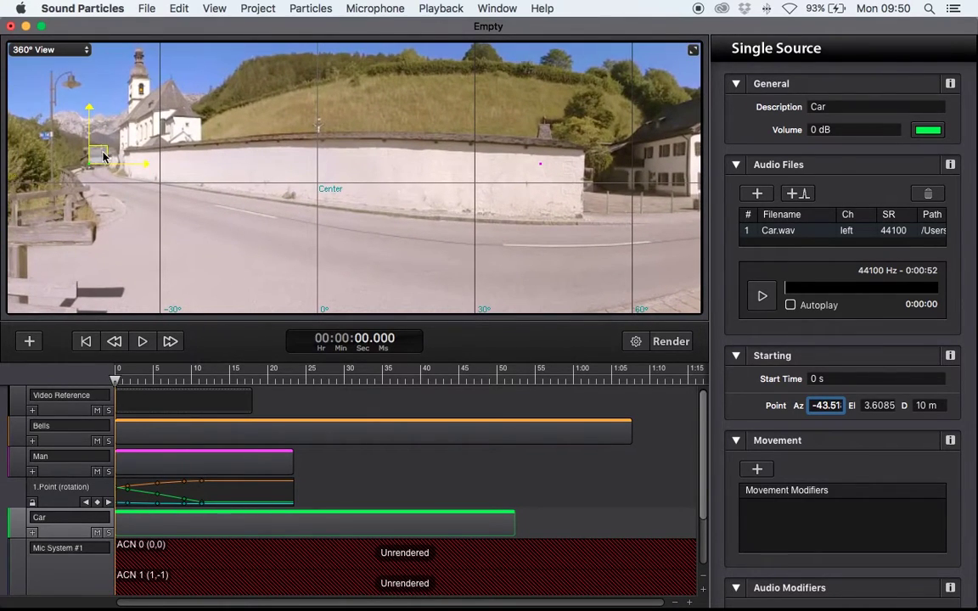
# Go to 5.5 s, where the car is in view, and automate the Car source's position with Point (rotation)
pyautogui.click(178, 380)
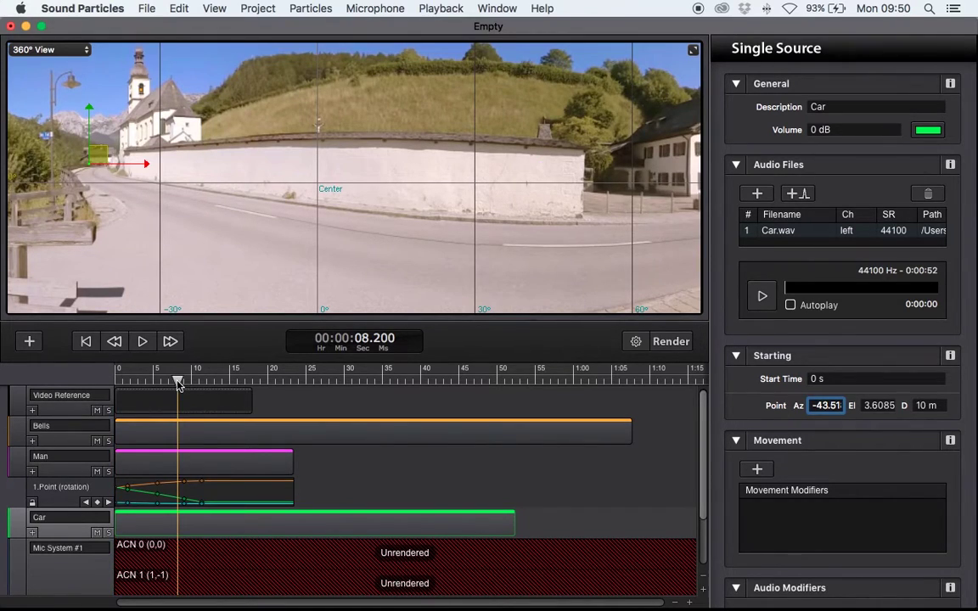
pyautogui.moveTo(179, 380); pyautogui.dragTo(159, 380)
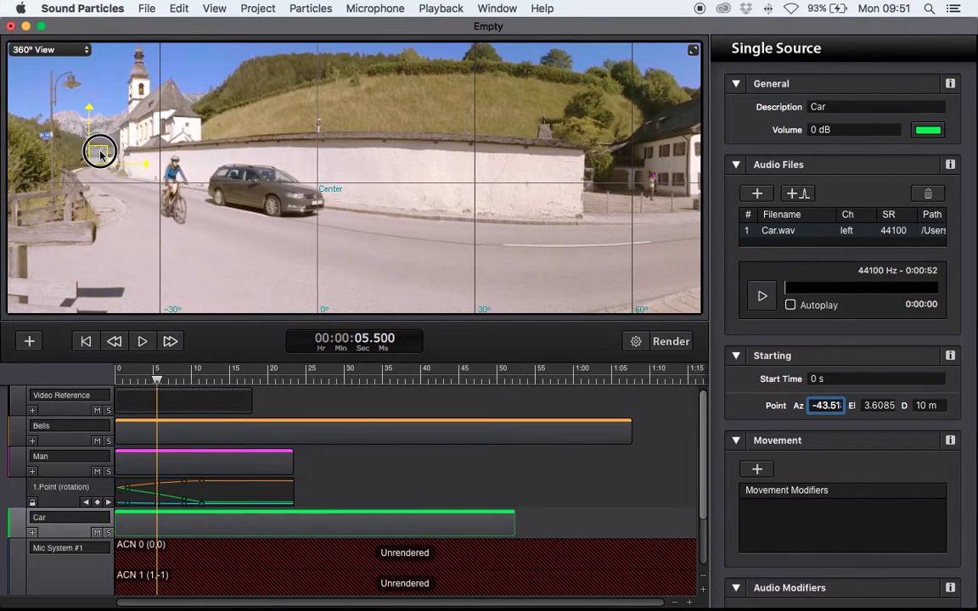
pyautogui.click(32, 533)
pyautogui.moveTo(85, 549)
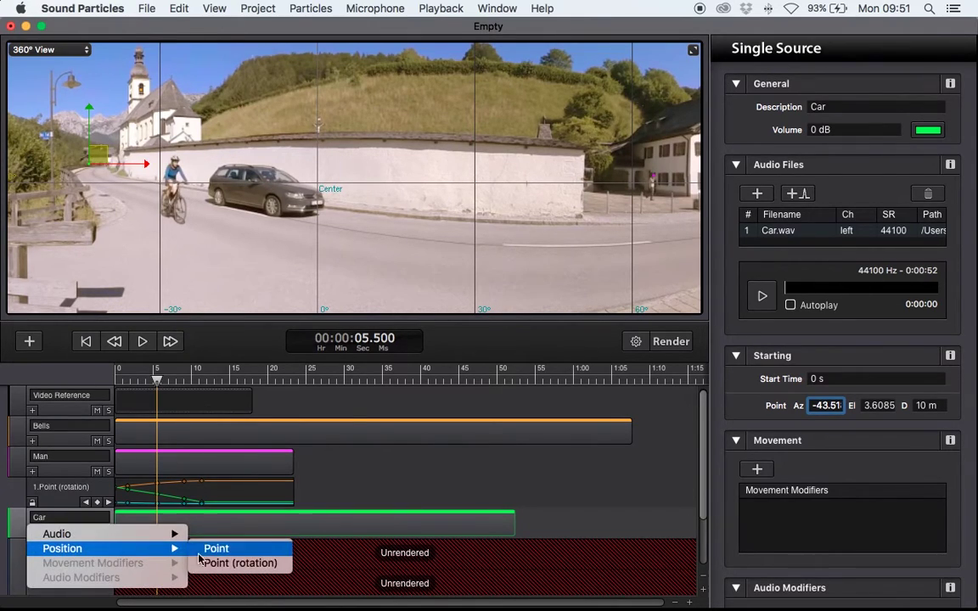
pyautogui.click(219, 563)
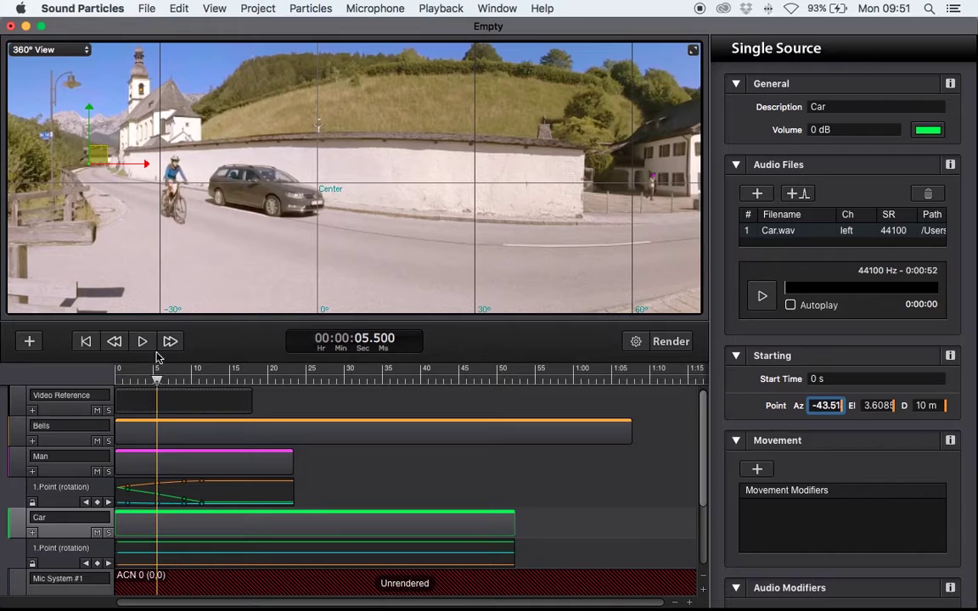
# Keyframe the Car source onto the car at 5.5 s, about -9.2° azimuth and -1.4° elevation, and at 6.7 s, about 85.8° and -2.8°
pyautogui.moveTo(96, 154); pyautogui.dragTo(278, 179)
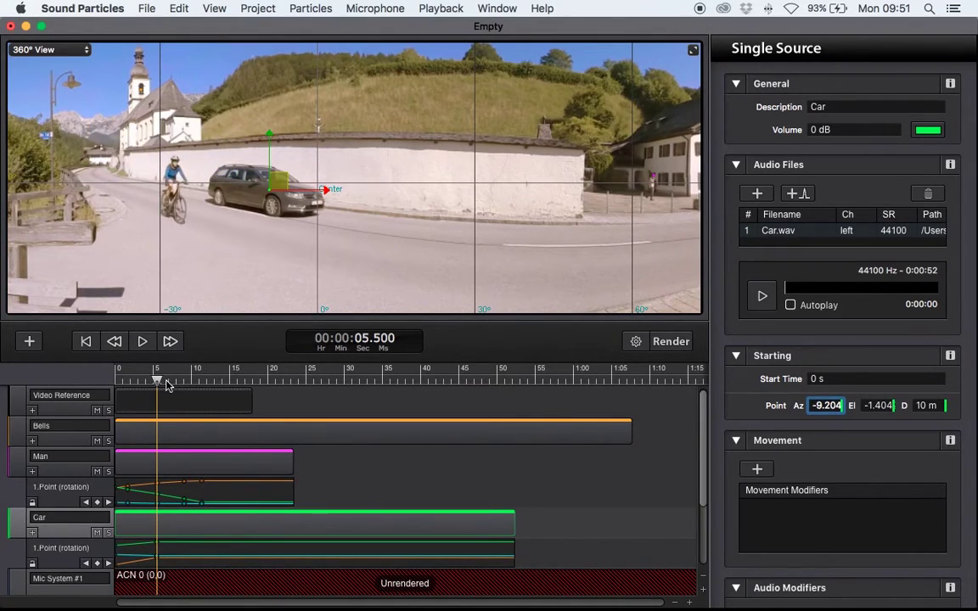
pyautogui.click(168, 382)
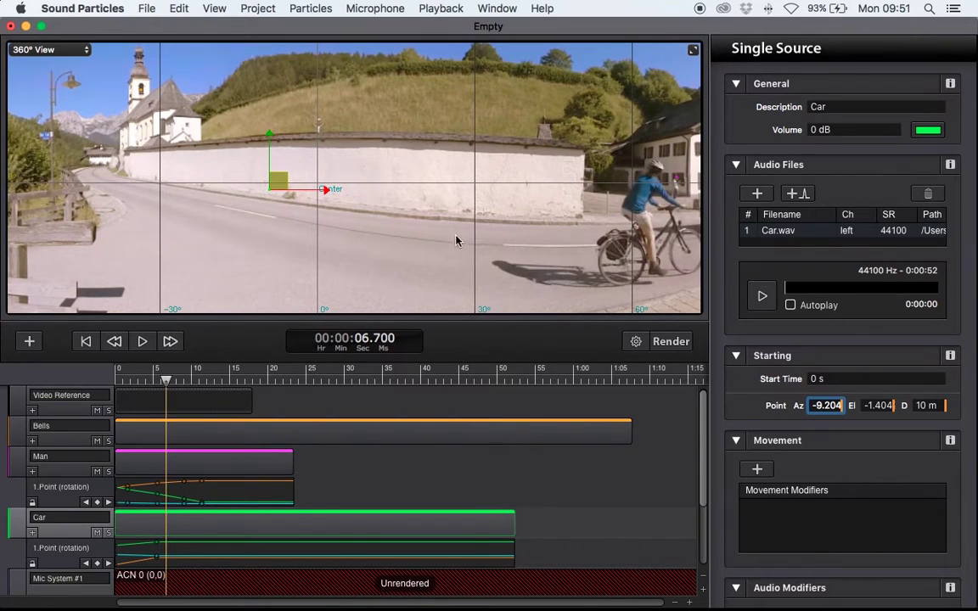
pyautogui.moveTo(413, 207); pyautogui.dragTo(476, 231)
pyautogui.moveTo(309, 187); pyautogui.dragTo(645, 183)
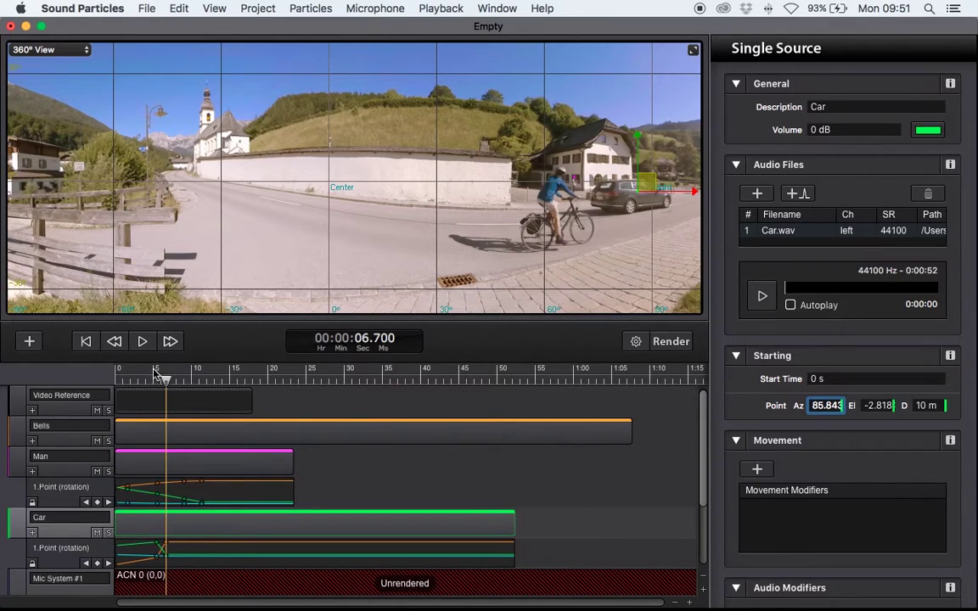
# Play the scene from 0 s to check the Car source's movement against the video
pyautogui.moveTo(149, 383); pyautogui.dragTo(117, 380)
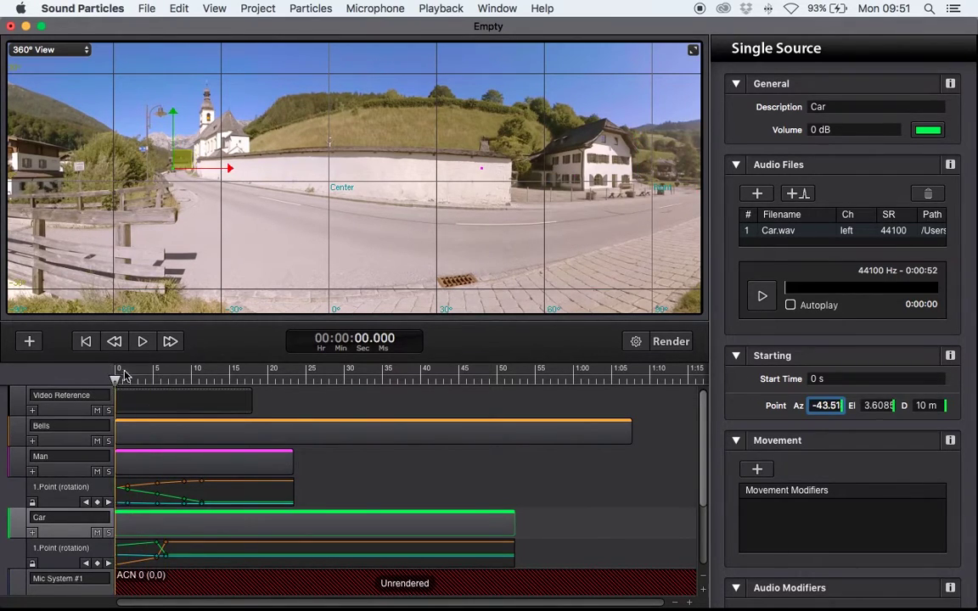
pyautogui.click(143, 341)
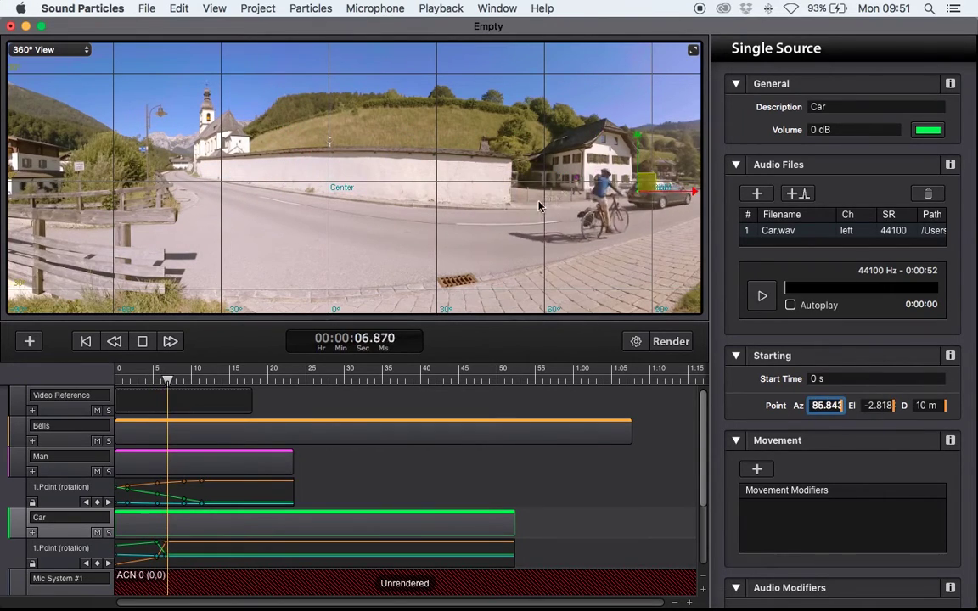
pyautogui.click(142, 340)
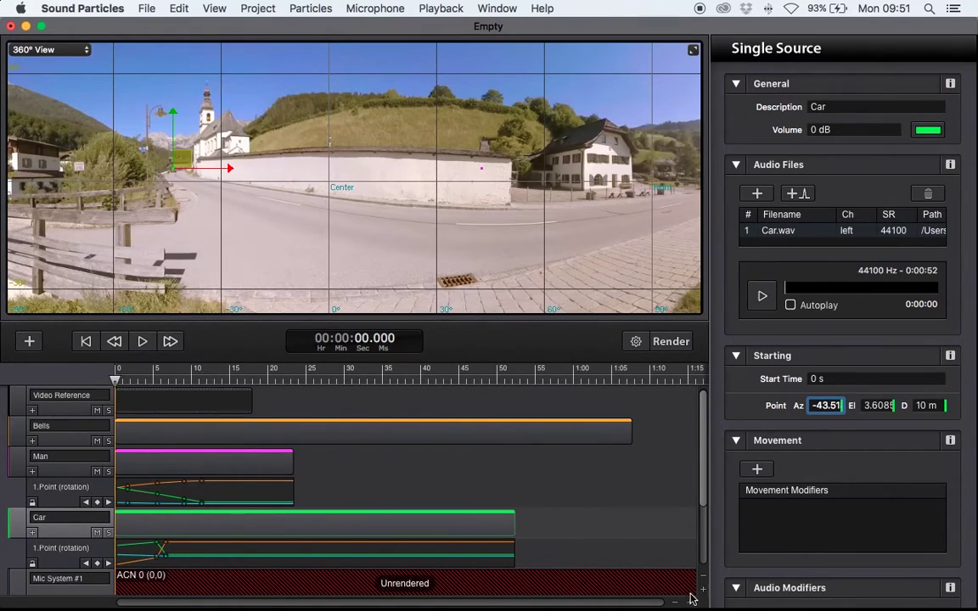
# Keyframe the Car source onto the distant car at 4 s and at 2 s, the latter about -43.1° azimuth and 2.7° elevation
pyautogui.scroll(5, 691, 604)
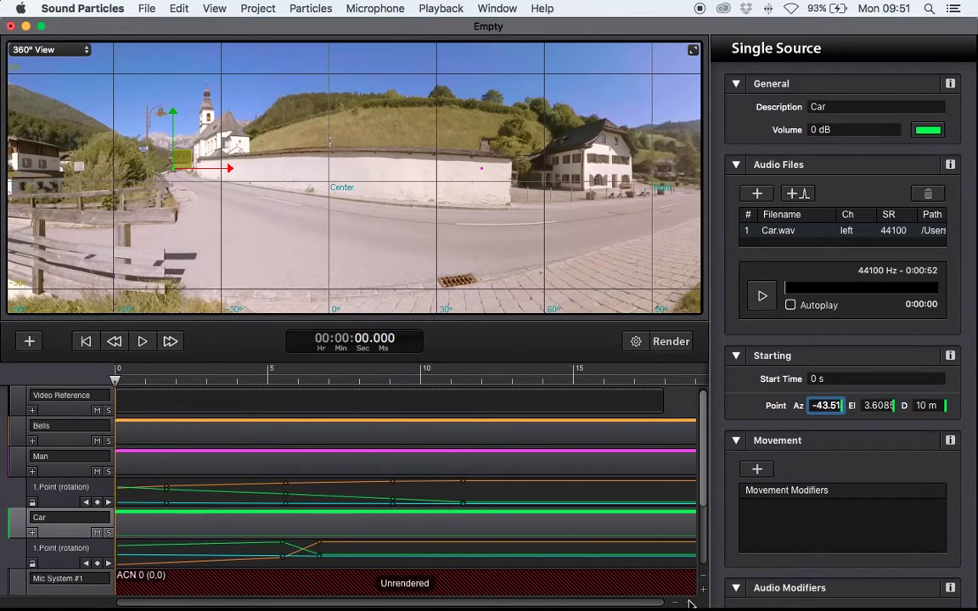
pyautogui.scroll(3, 690, 604)
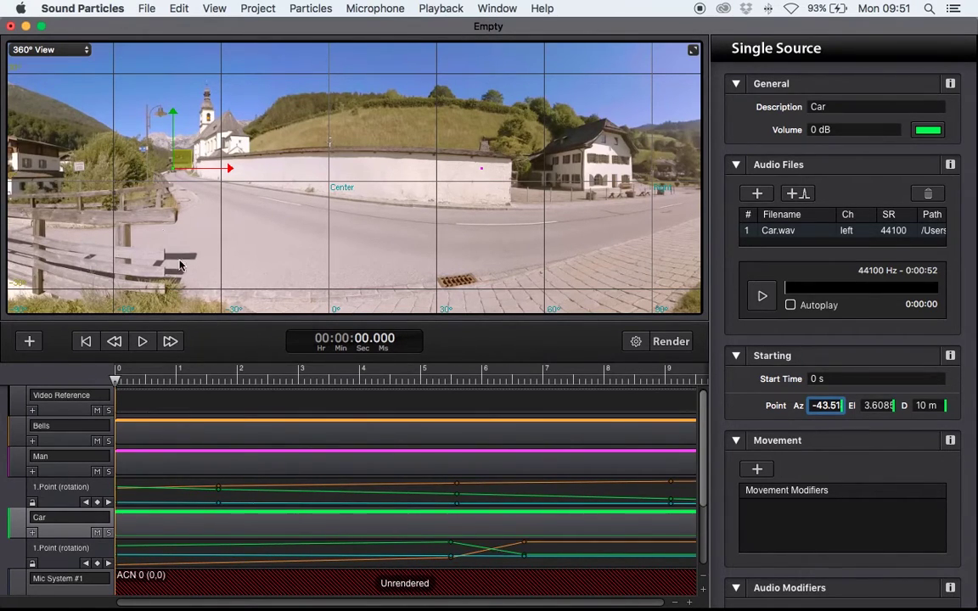
pyautogui.scroll(5, 202, 179)
pyautogui.moveTo(201, 170); pyautogui.dragTo(275, 241)
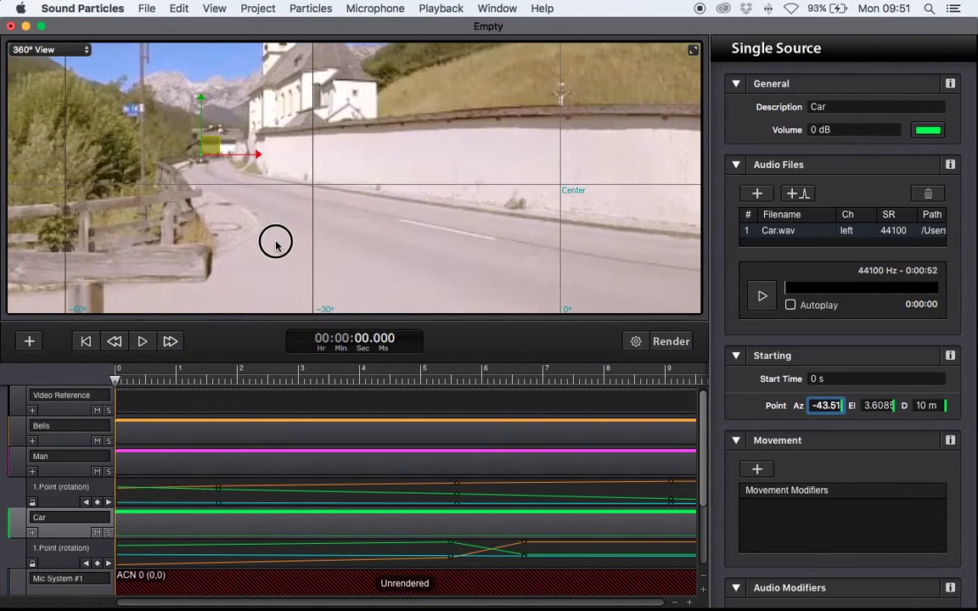
pyautogui.click(360, 380)
pyautogui.moveTo(399, 168); pyautogui.dragTo(203, 154)
pyautogui.click(238, 380)
# Keyframe the Car source onto the car at 0.975 s, about -43.6° azimuth and 2.9° elevation, and check its position at 0.525 s
pyautogui.click(176, 380)
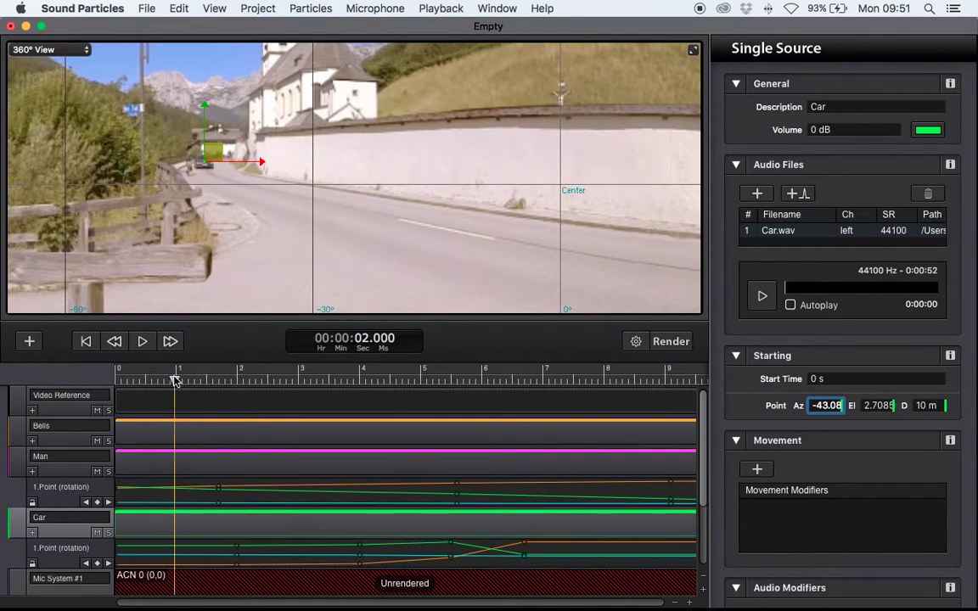
pyautogui.click(212, 151)
pyautogui.moveTo(212, 151); pyautogui.dragTo(209, 151)
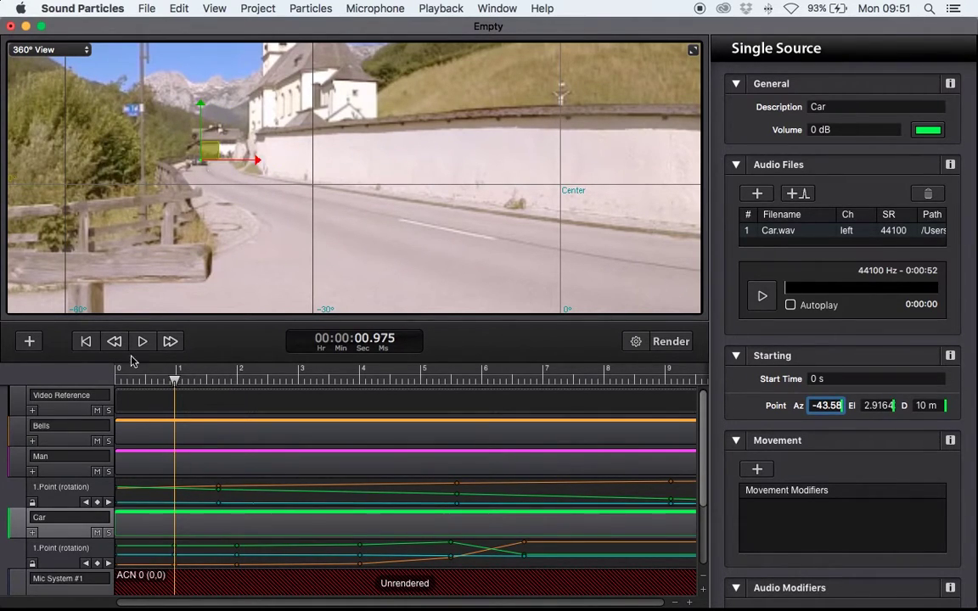
pyautogui.click(146, 381)
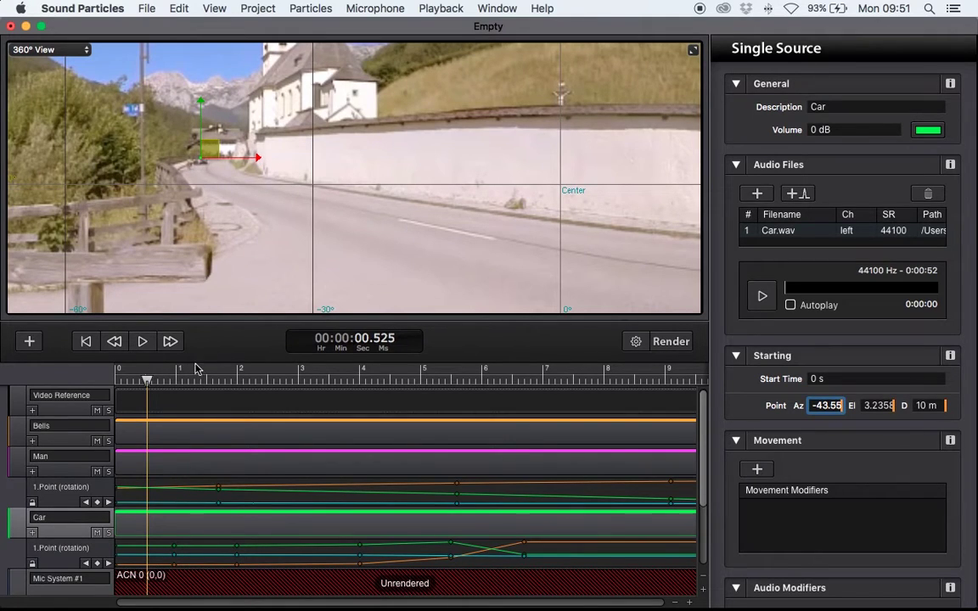
# Check the Car source's position from 1 to 2 s and keyframe it onto the approaching car at about 2.5, 3 and 3.5 s
pyautogui.click(179, 382)
pyautogui.click(208, 381)
pyautogui.click(239, 382)
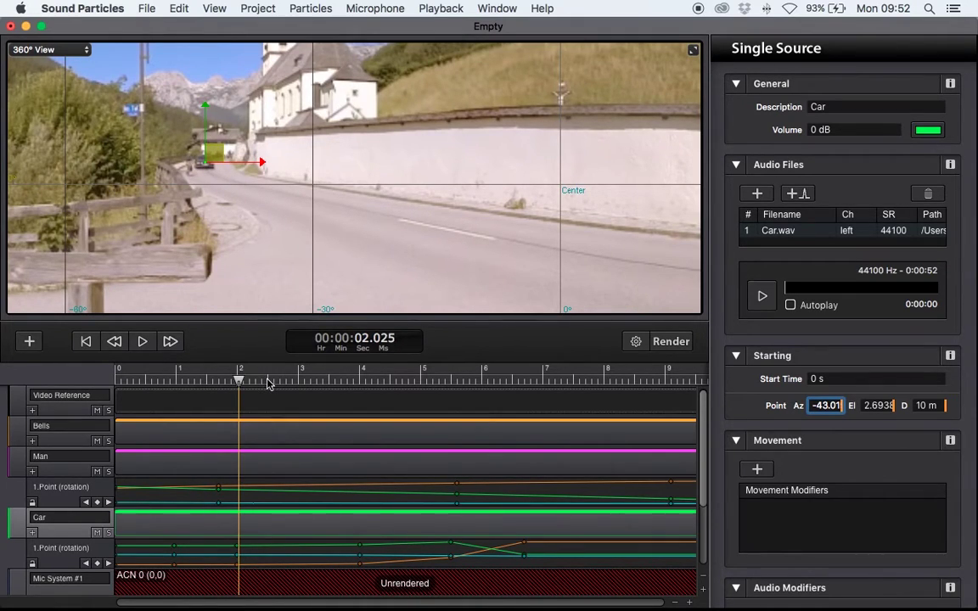
pyautogui.click(267, 381)
pyautogui.moveTo(221, 160); pyautogui.dragTo(243, 161)
pyautogui.click(299, 381)
pyautogui.click(331, 381)
# Keyframe the Car source onto the car at 4.025 s, about -37° azimuth and 1.4° elevation, and at 4.525 s, about -33.1° and 1°
pyautogui.click(361, 381)
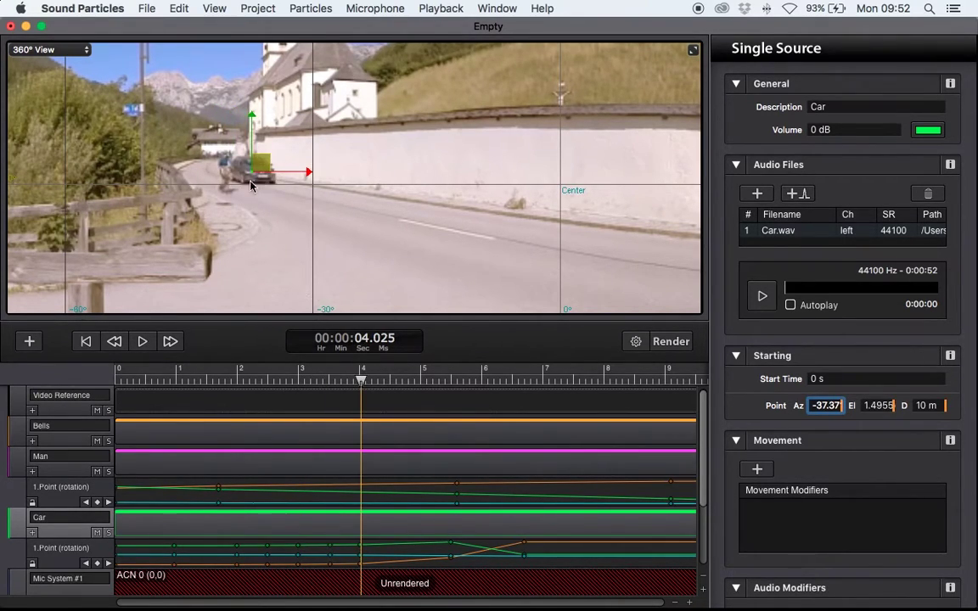
pyautogui.moveTo(255, 167); pyautogui.dragTo(261, 171)
pyautogui.click(392, 382)
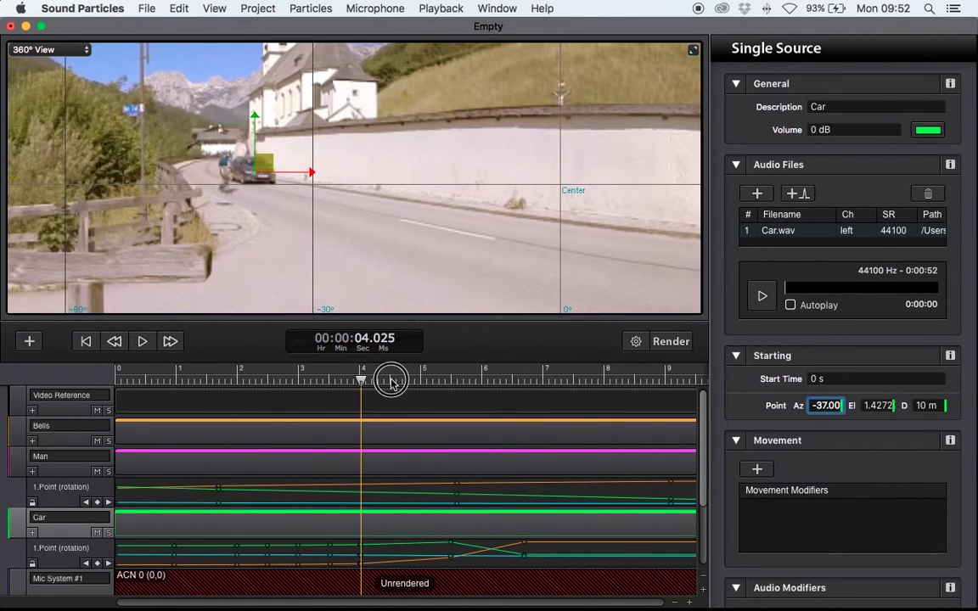
pyautogui.moveTo(334, 178)
pyautogui.mouseDown()
pyautogui.moveTo(338, 170)
pyautogui.moveTo(295, 168)
pyautogui.mouseUp()
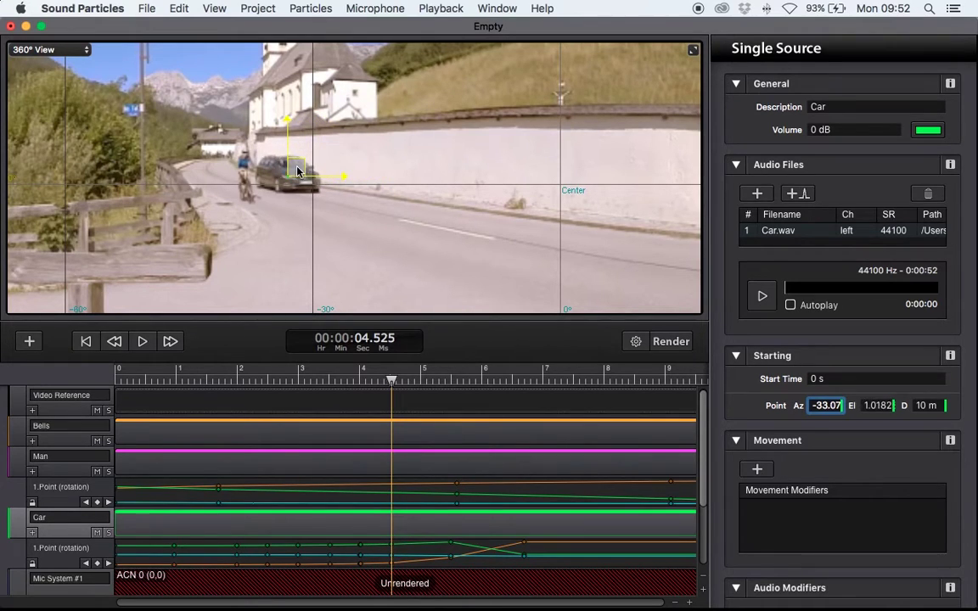
# Keyframe the Car source onto the car at 5.012 s, about -24.7° azimuth and -0.1° elevation, and at 6.037 s, about 34.7° and -5°
pyautogui.click(422, 381)
pyautogui.moveTo(384, 182); pyautogui.dragTo(365, 179)
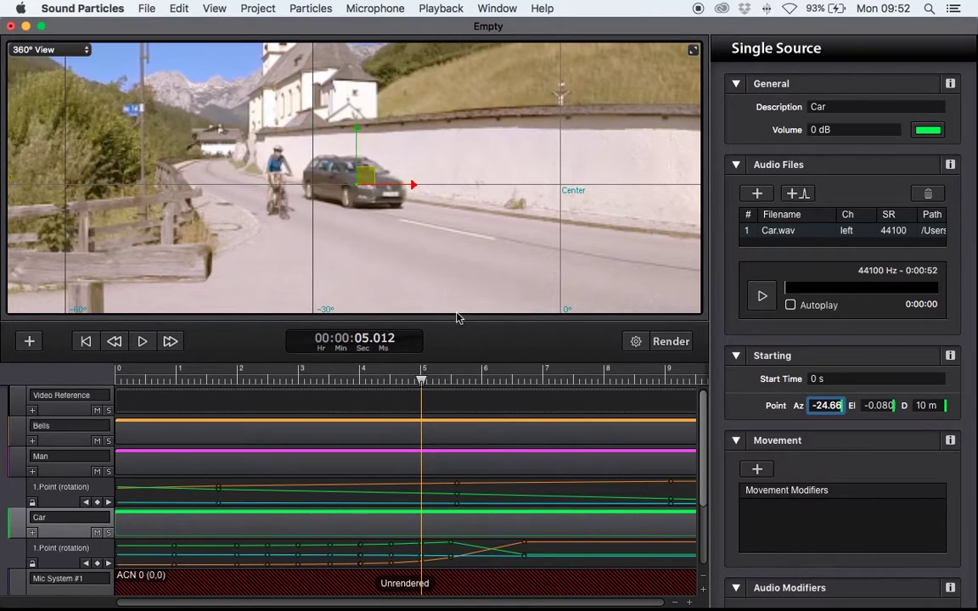
pyautogui.click(453, 381)
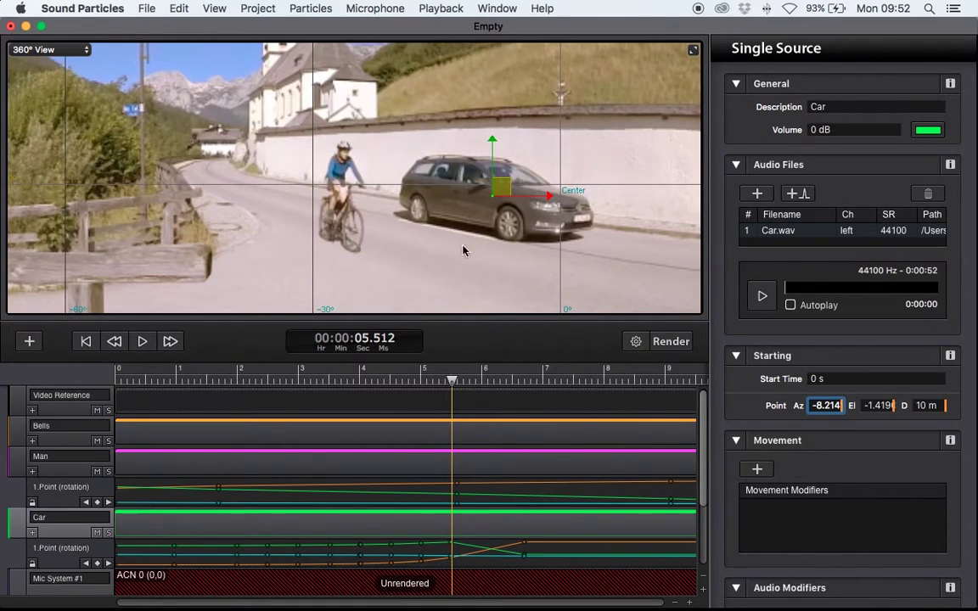
pyautogui.click(484, 379)
pyautogui.moveTo(546, 267); pyautogui.dragTo(494, 211)
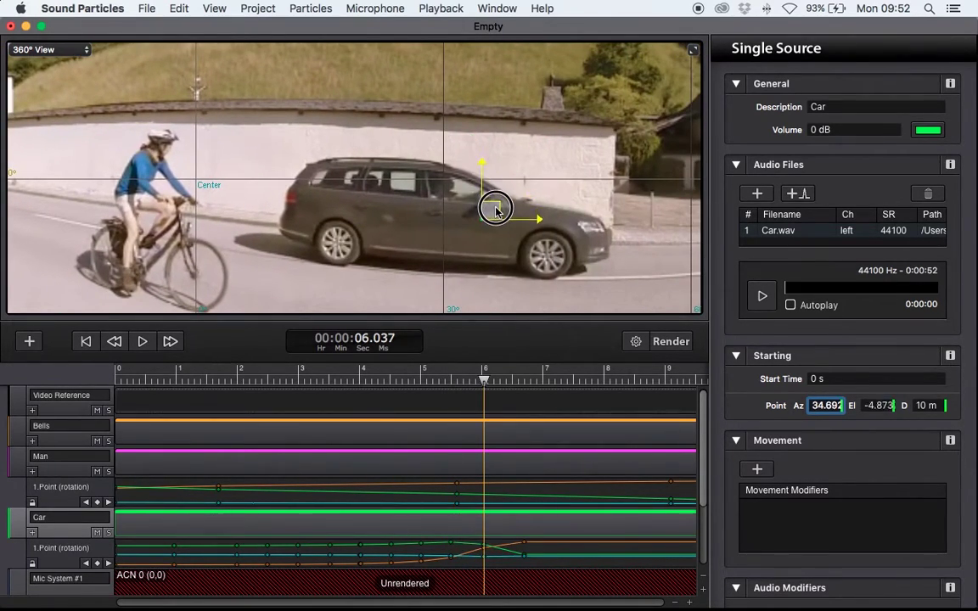
# Widen the 360° view and play back from the start to check the refined Car source path
pyautogui.scroll(-5, 362, 218)
pyautogui.scroll(5, 367, 235)
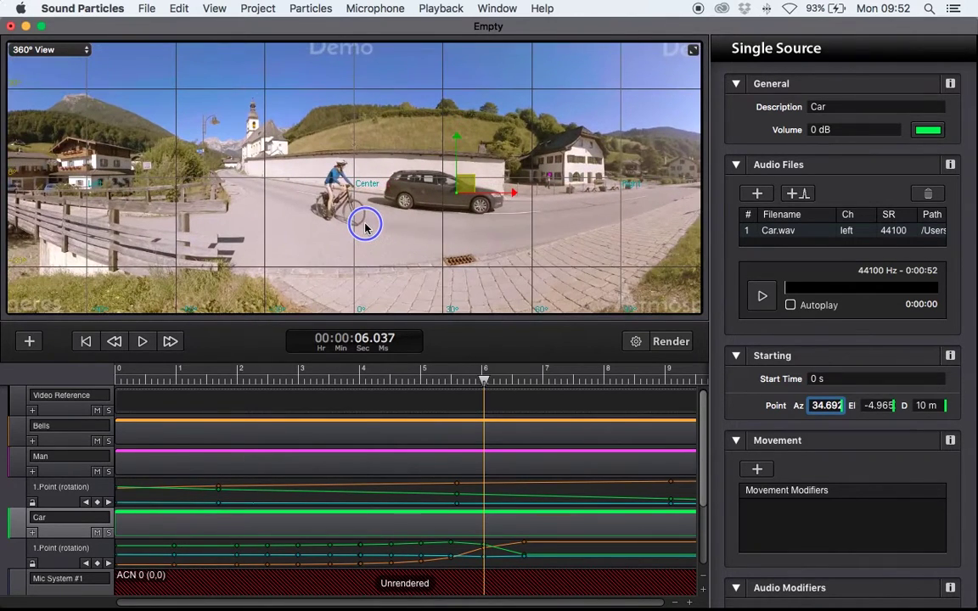
pyautogui.click(94, 343)
pyautogui.click(141, 341)
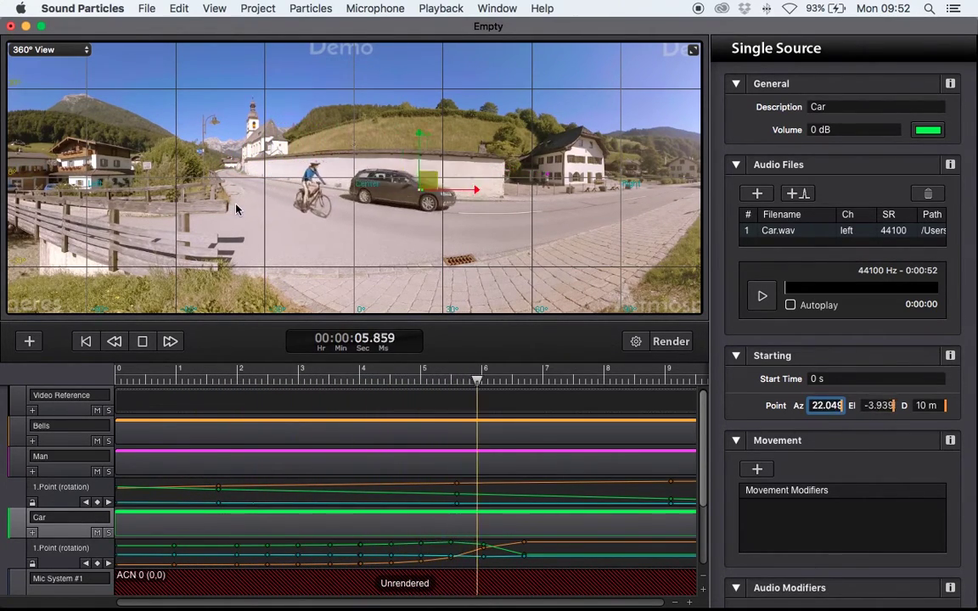
pyautogui.click(143, 342)
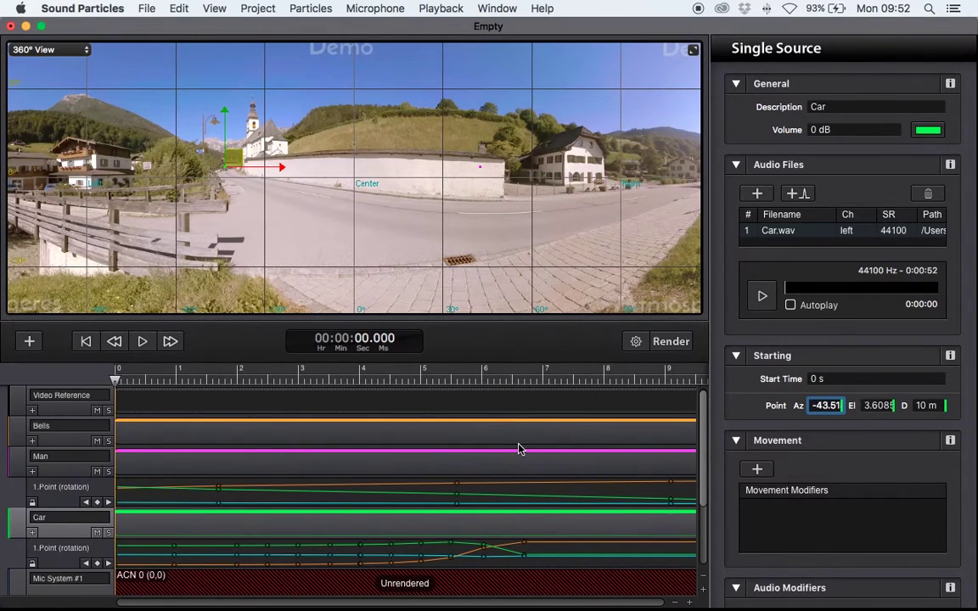
# Render the whole scene through the four ambisonics channels of Mic System #1
pyautogui.scroll(-3, 519, 449)
pyautogui.click(706, 579)
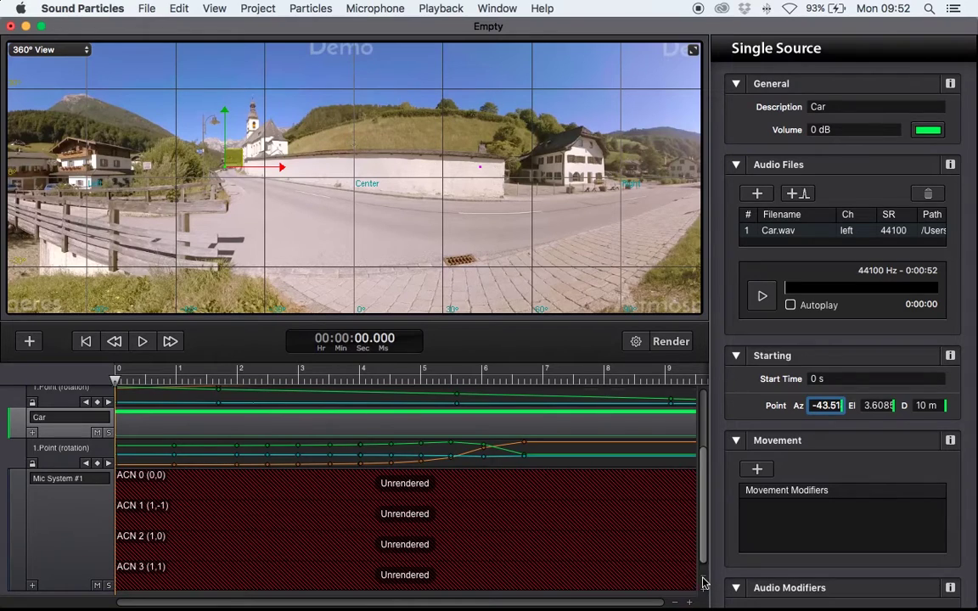
pyautogui.click(670, 341)
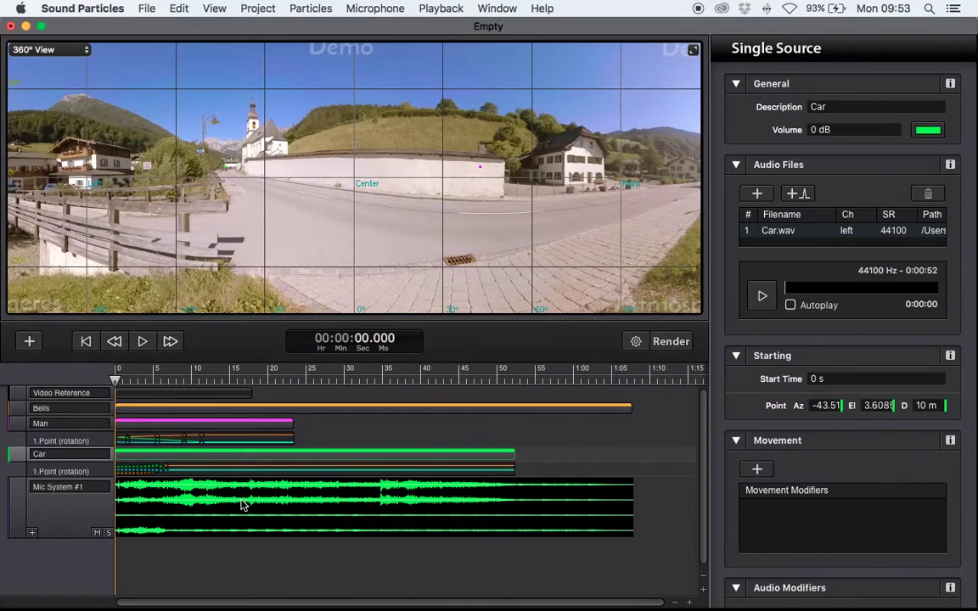
# Review the audio export settings of the rendered Mic System #1 and close them without exporting
pyautogui.rightClick(243, 505)
pyautogui.click(280, 592)
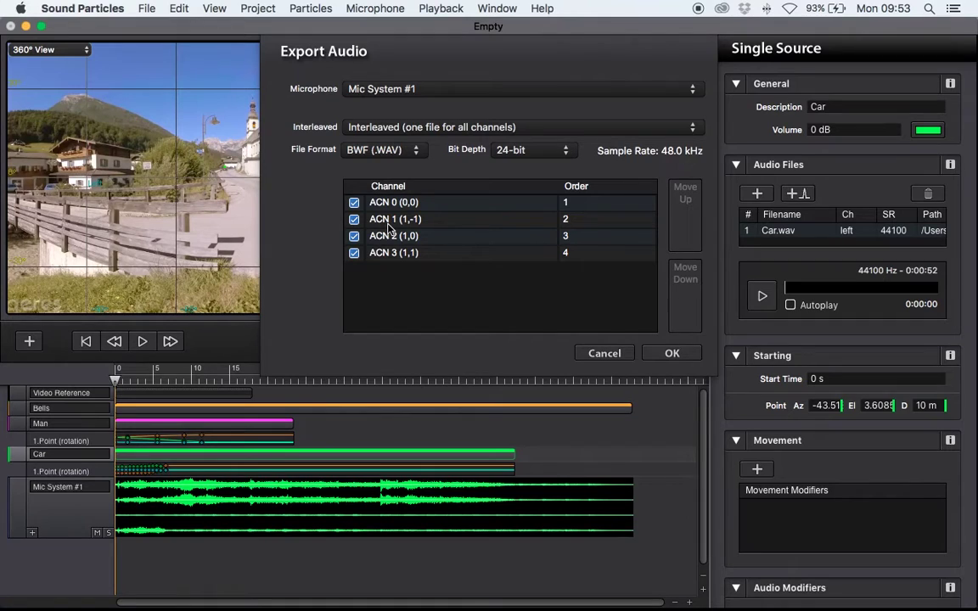
pyautogui.click(604, 355)
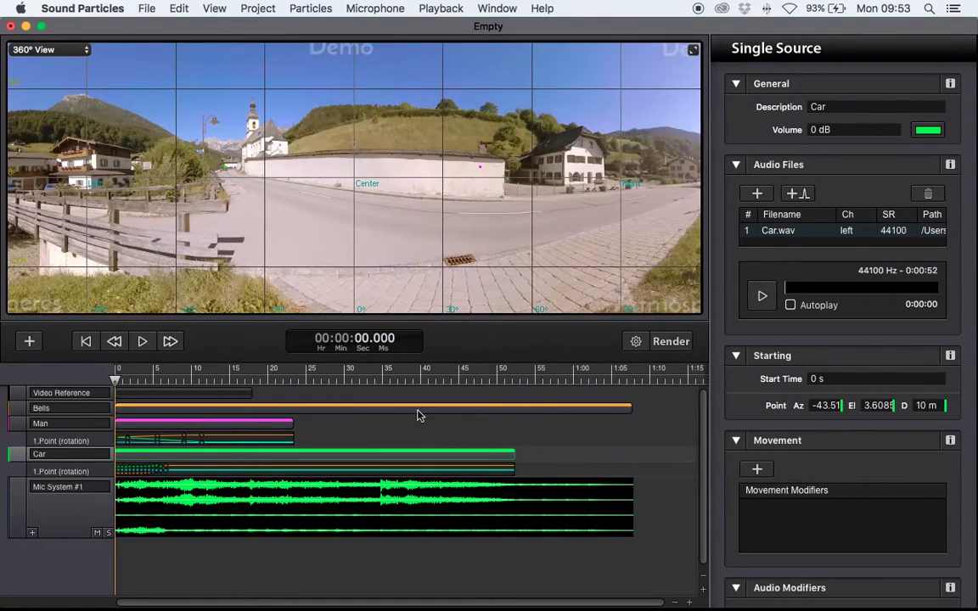
# Play back the rendered mix with the video from 0 s until the car has passed
pyautogui.click(141, 342)
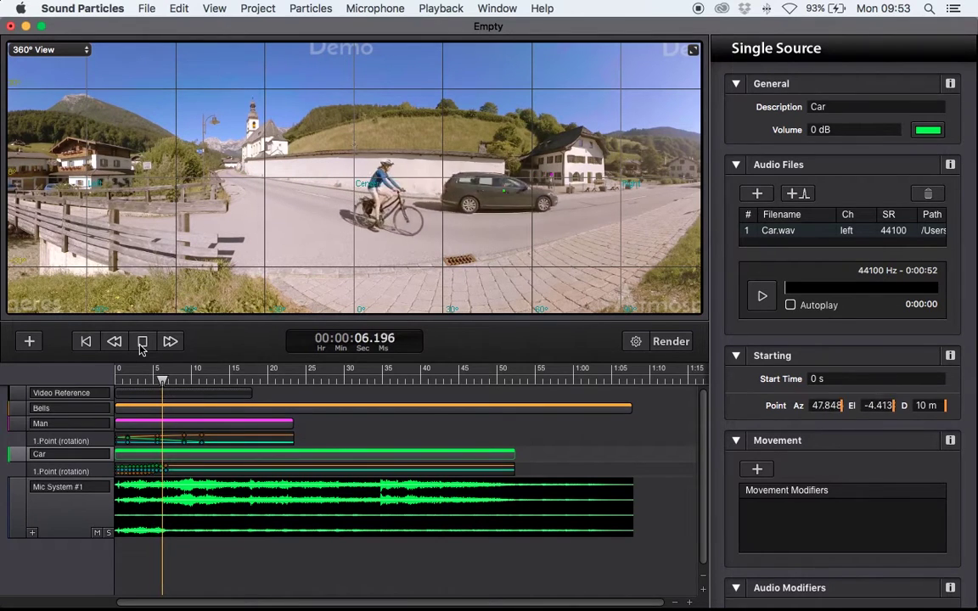
pyautogui.click(141, 342)
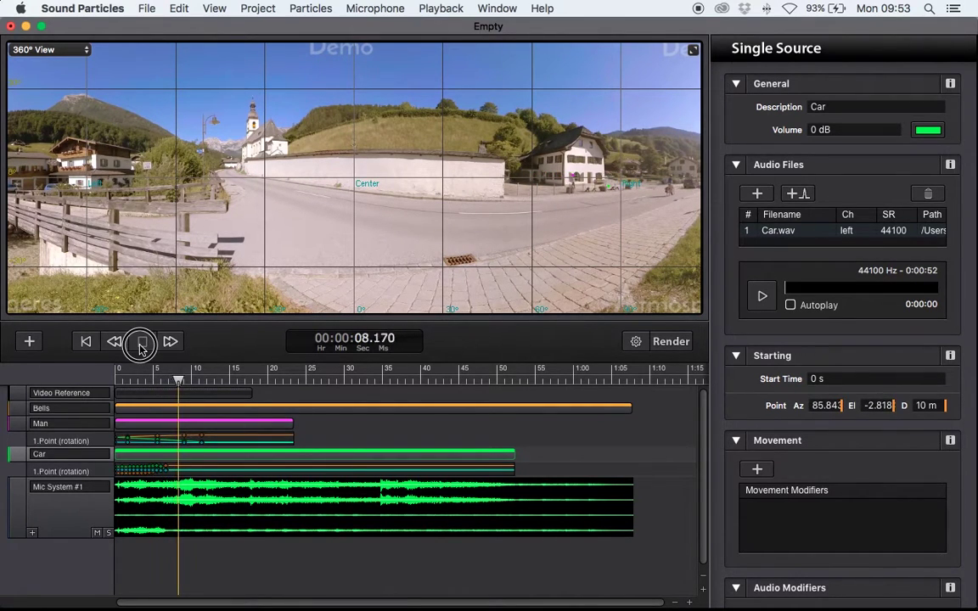